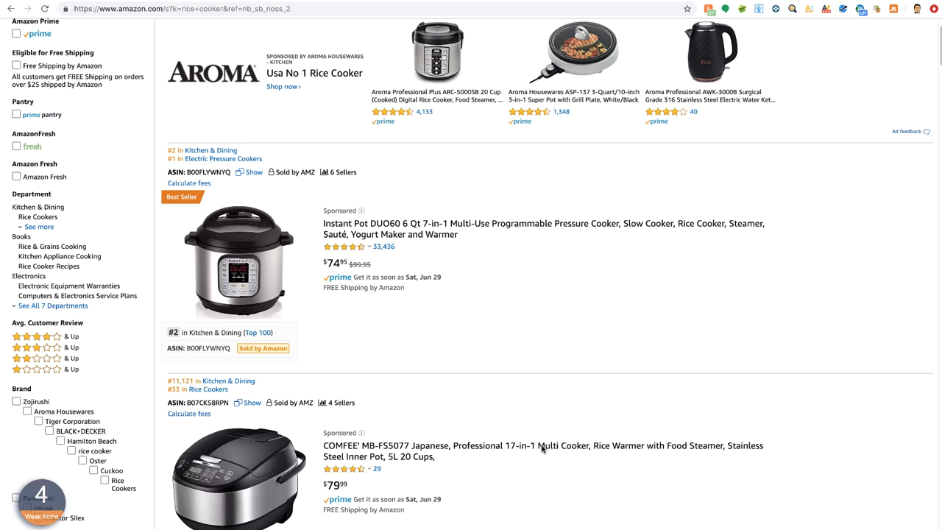
Step: Examine the "rice cooker" search results for each listing's sales rank, number of sellers and whether Amazon sells it
scroll(595, 380, up, 1)
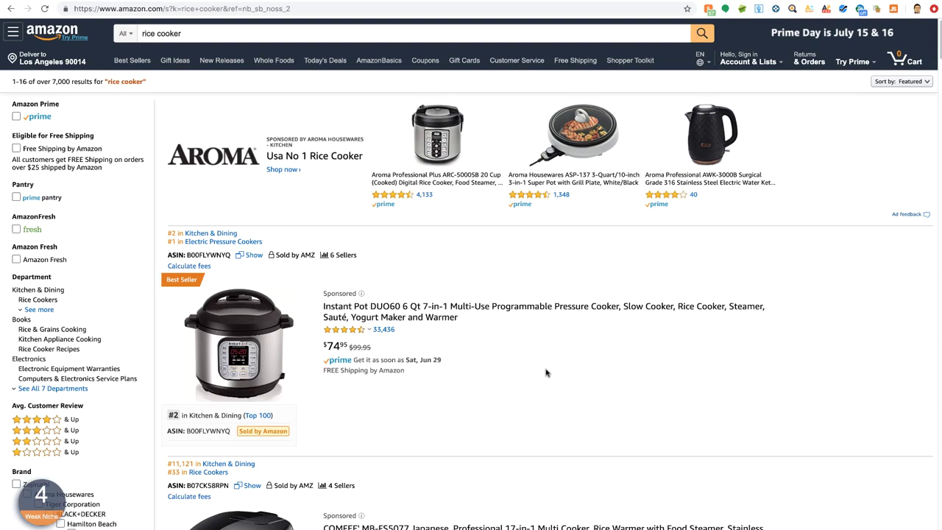
scroll(544, 373, down, 6)
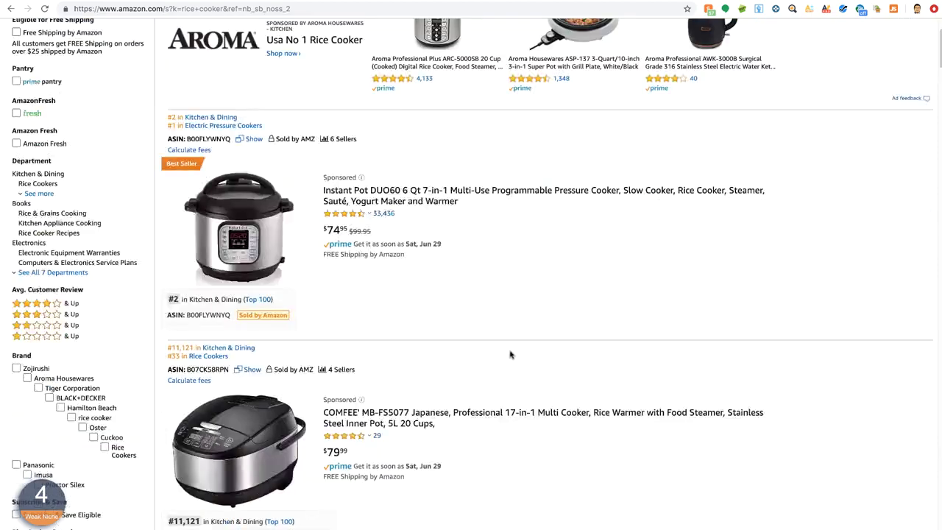
scroll(456, 374, down, 1)
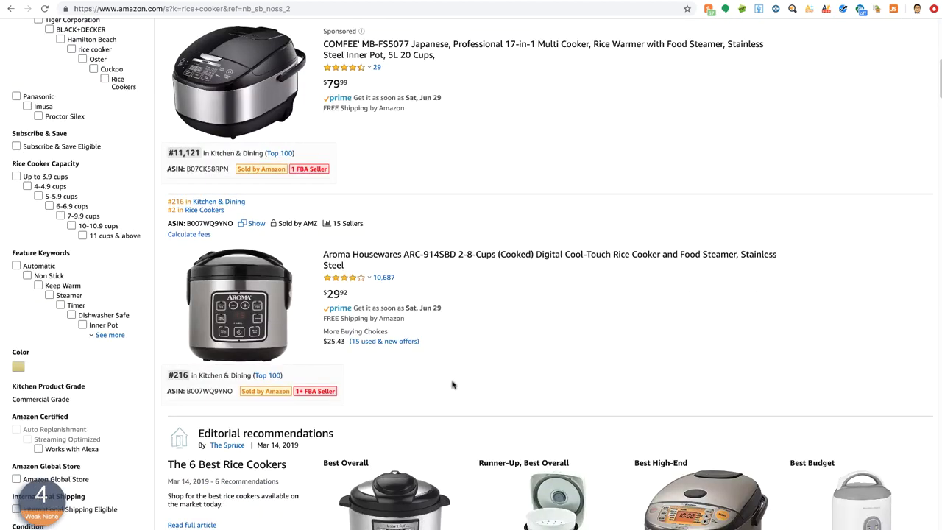
scroll(454, 385, down, 6)
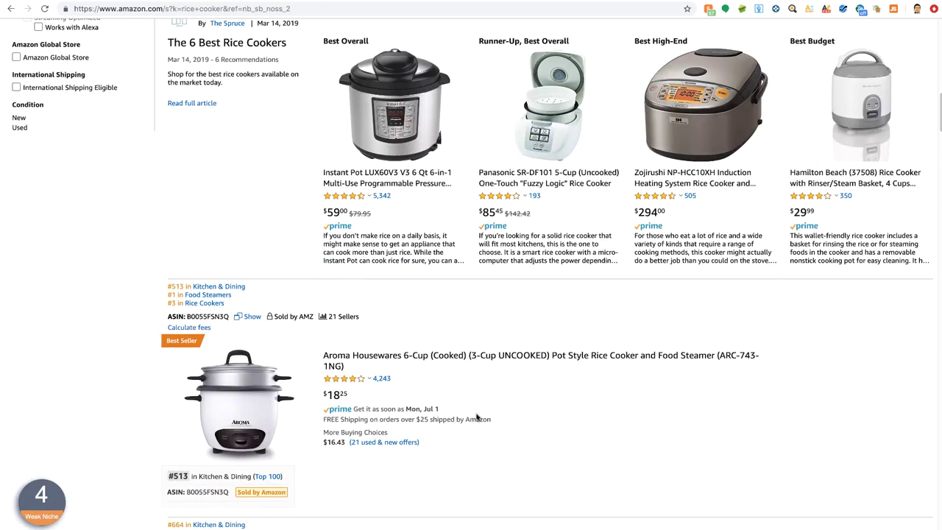
scroll(478, 368, down, 5)
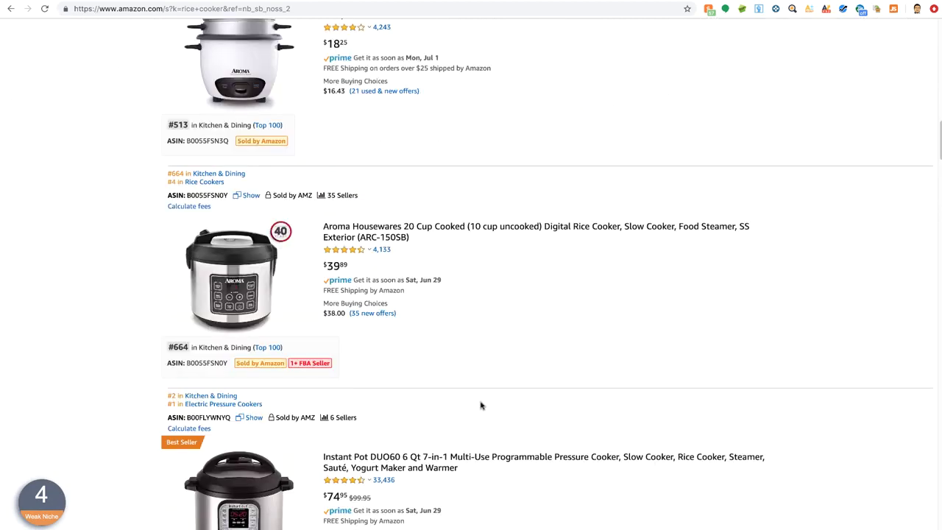
scroll(480, 405, down, 3)
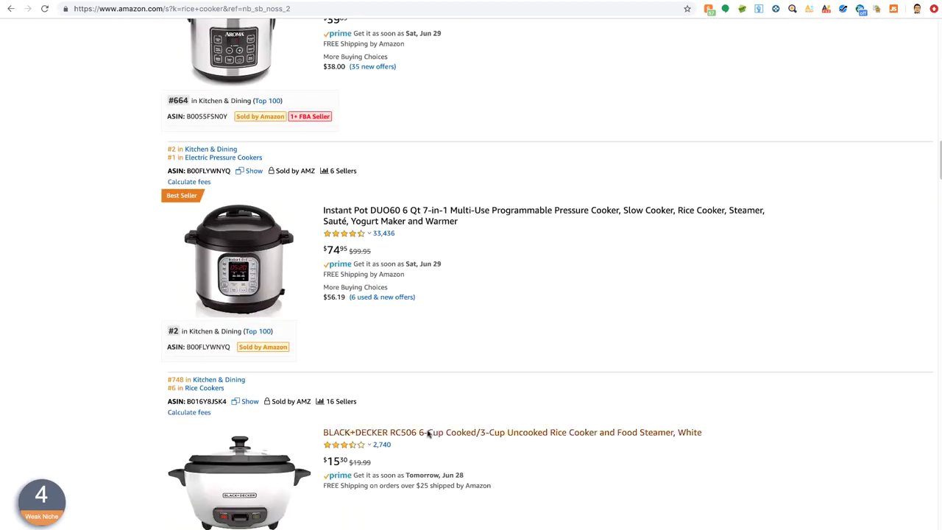
scroll(428, 434, down, 1)
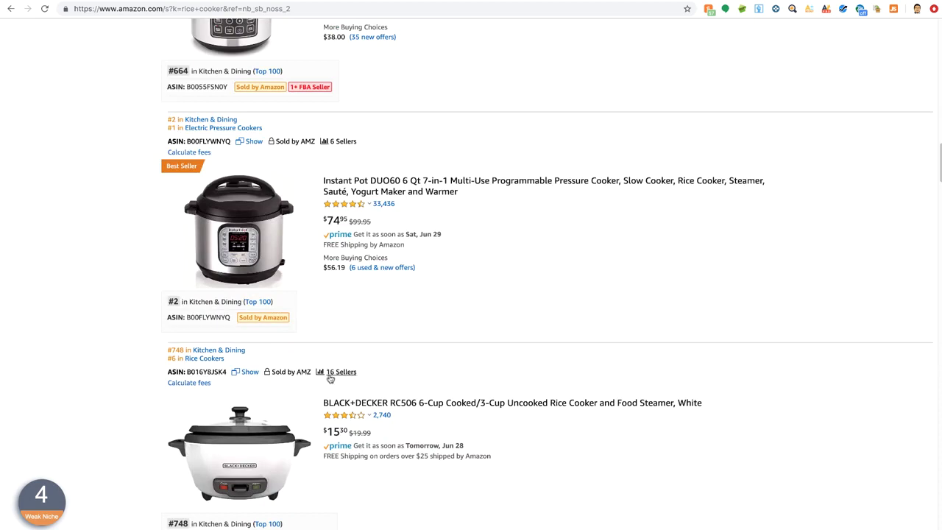
scroll(438, 414, down, 3)
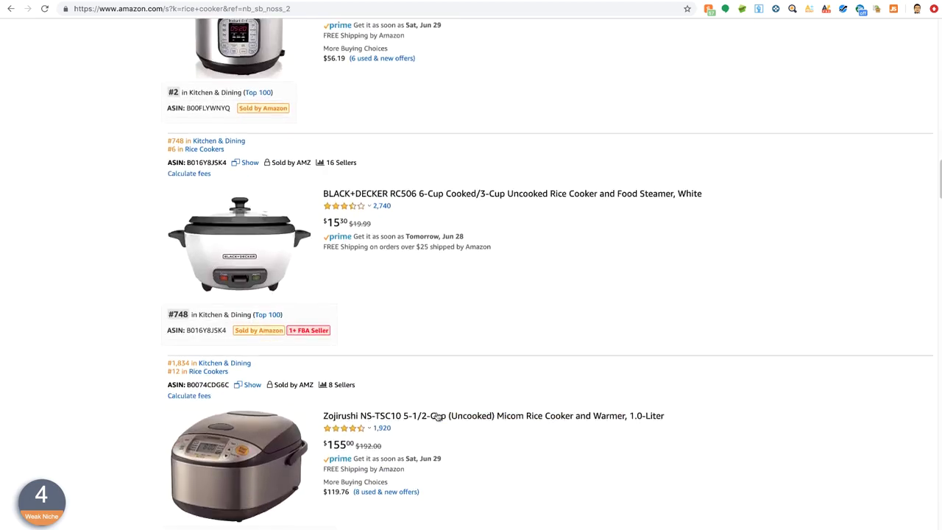
scroll(438, 417, down, 6)
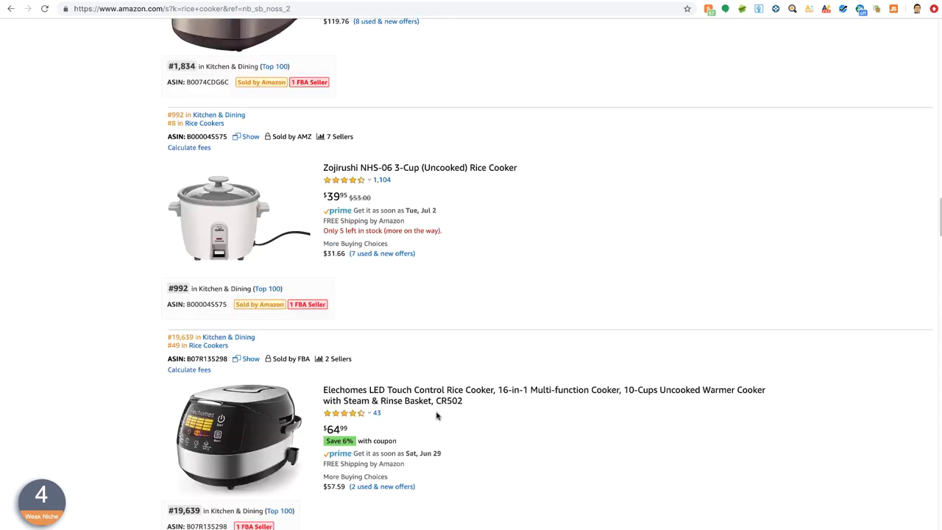
scroll(437, 417, down, 4)
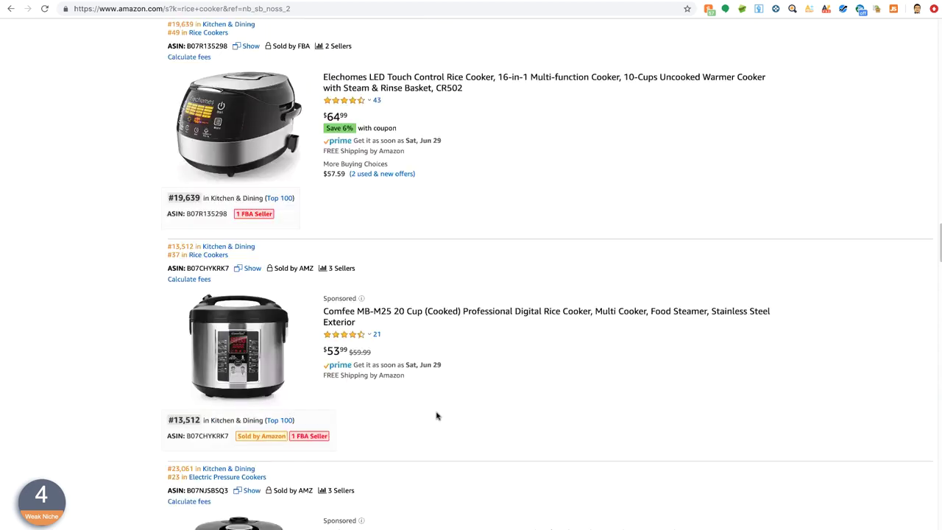
scroll(436, 417, down, 4)
scroll(437, 416, down, 2)
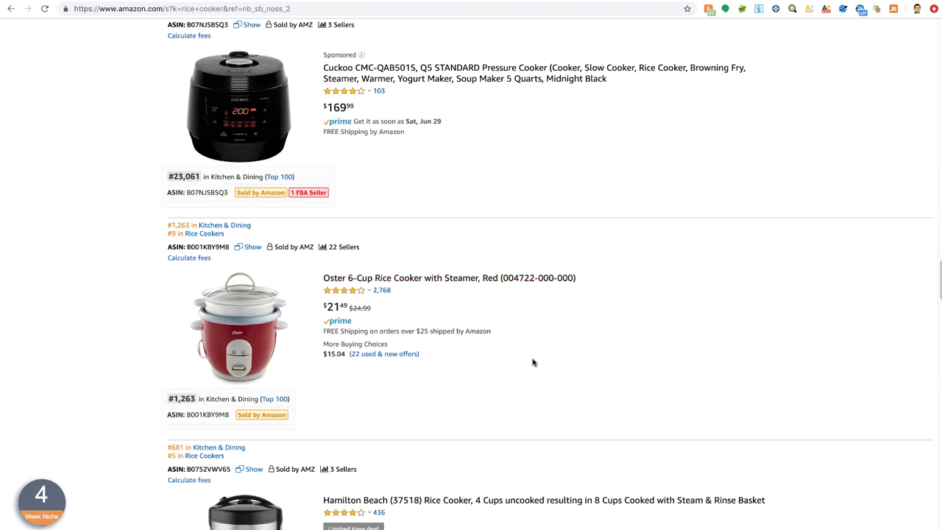
scroll(533, 362, down, 3)
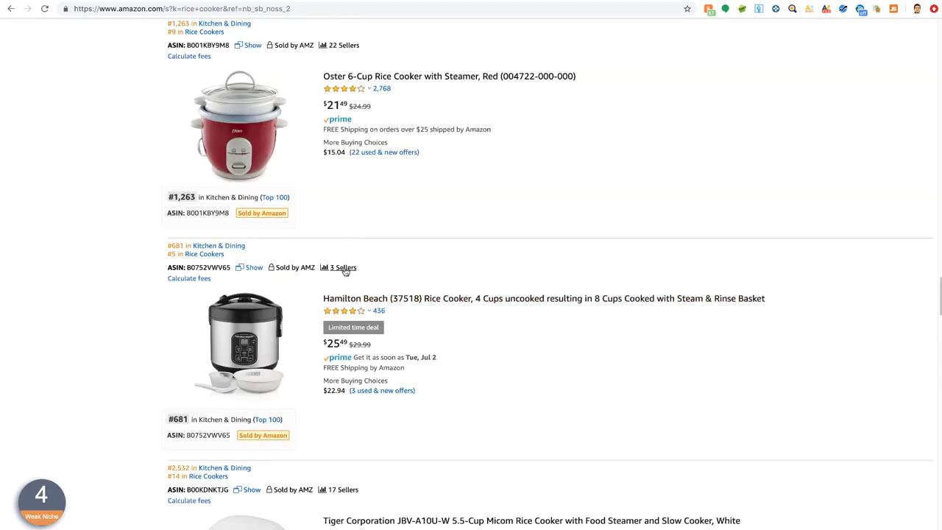
scroll(601, 296, down, 1)
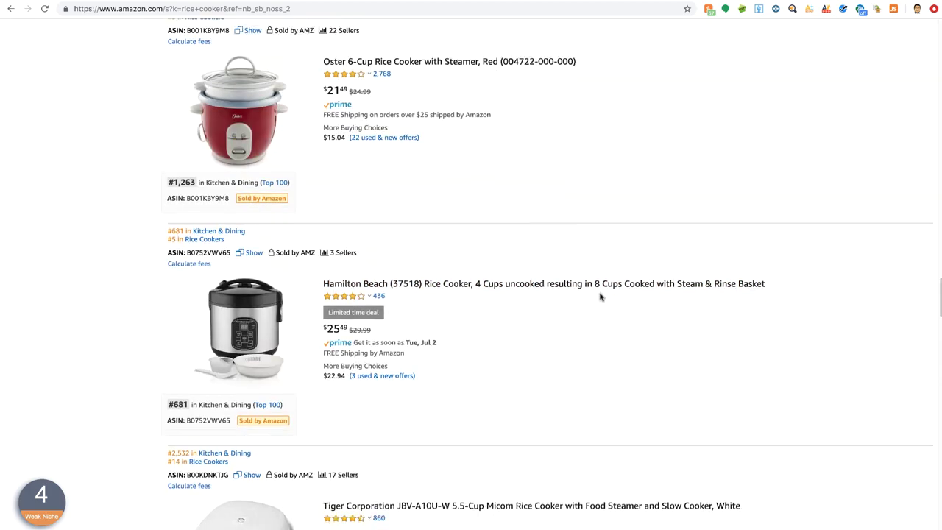
scroll(559, 294, down, 3)
scroll(515, 290, down, 3)
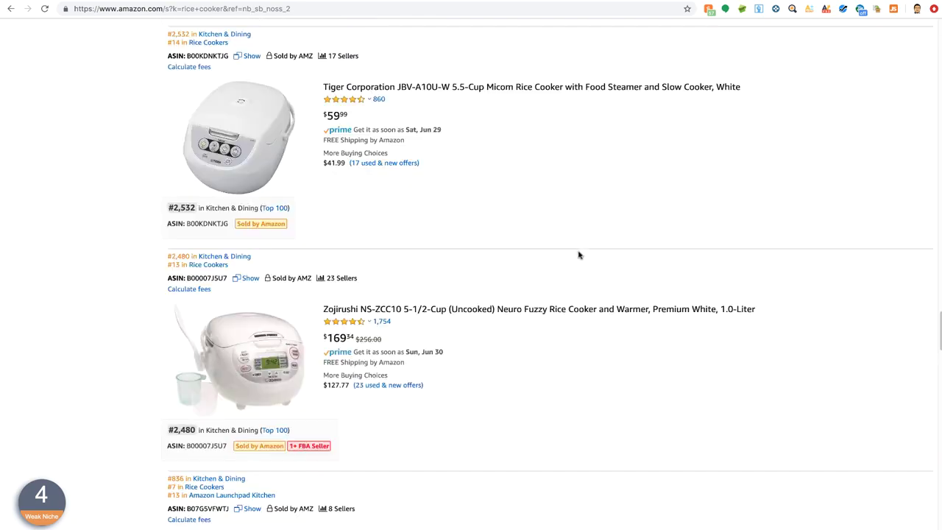
scroll(572, 255, up, 10)
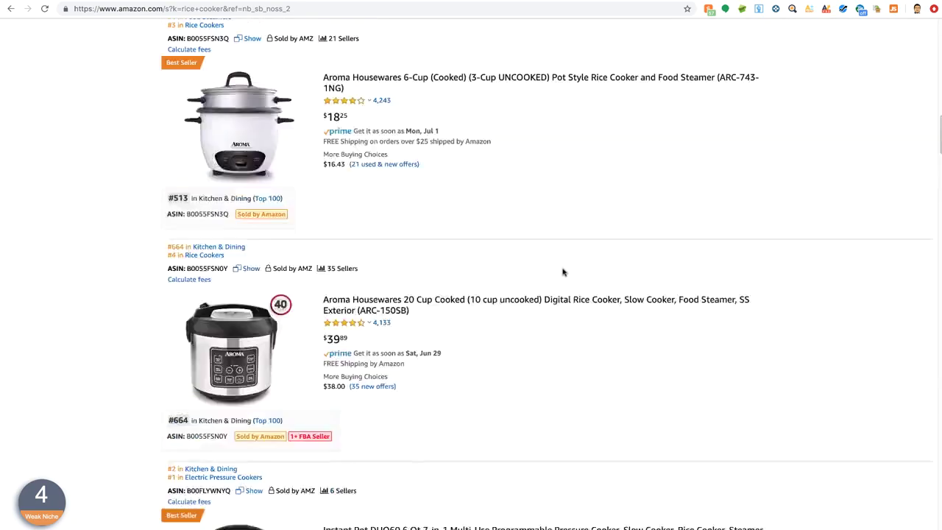
scroll(564, 272, up, 10)
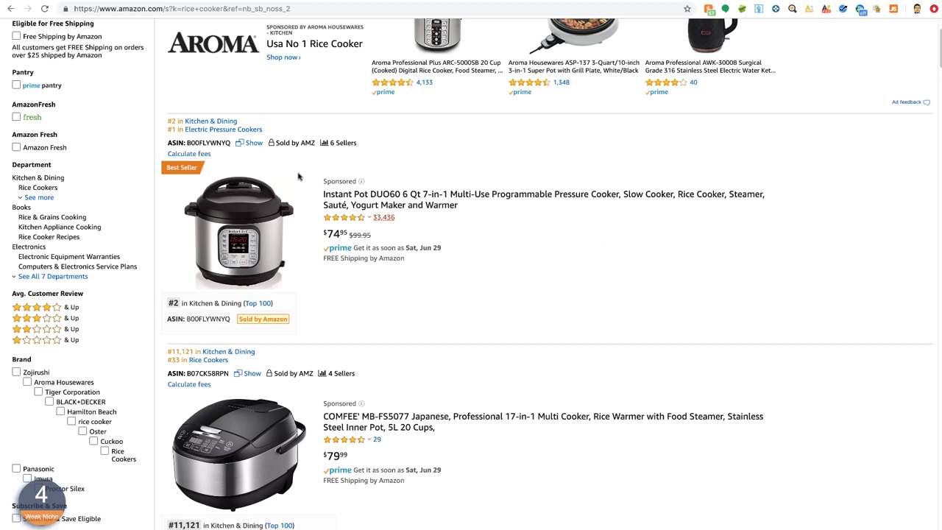
scroll(272, 118, up, 3)
Step: Search the web for "amazon movers and shakers", and open the Kitchen & Dining department of Amazon's Movers & Shakers page
click(166, 8)
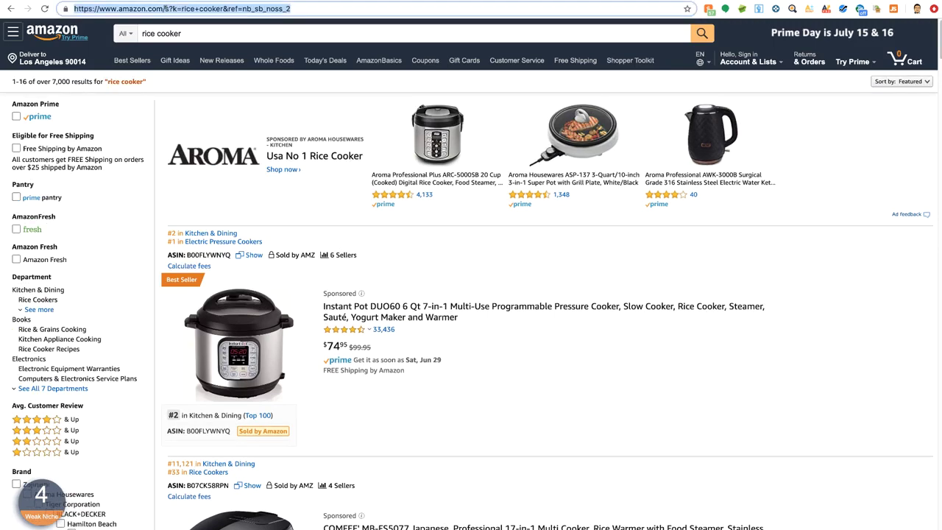
text(amazon)
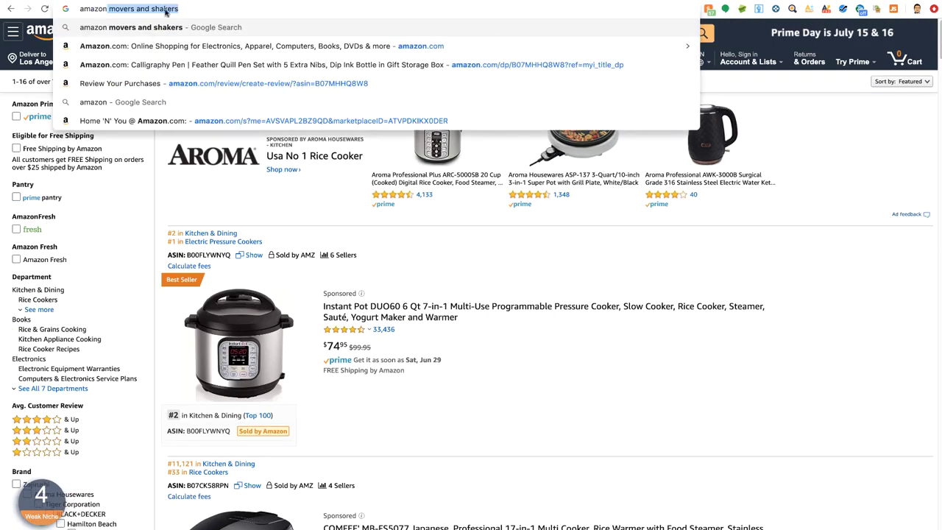
key(Return)
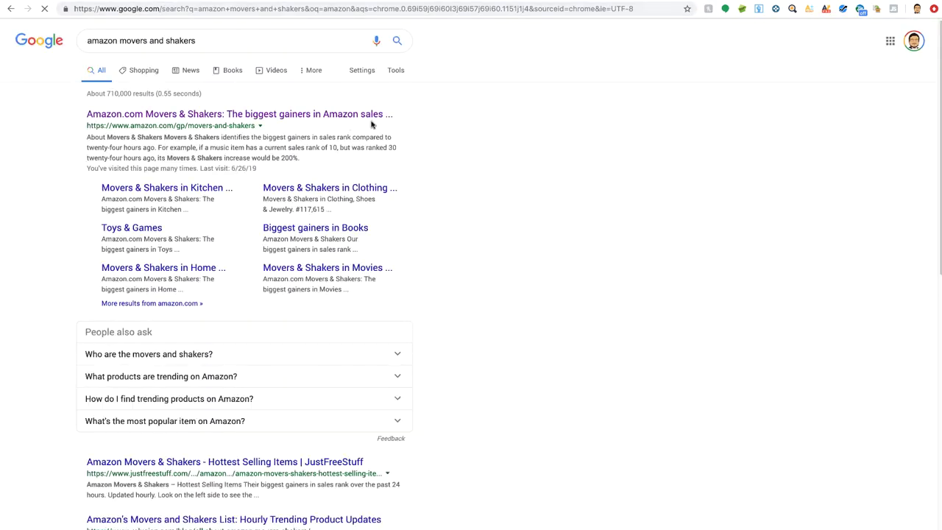
click(370, 117)
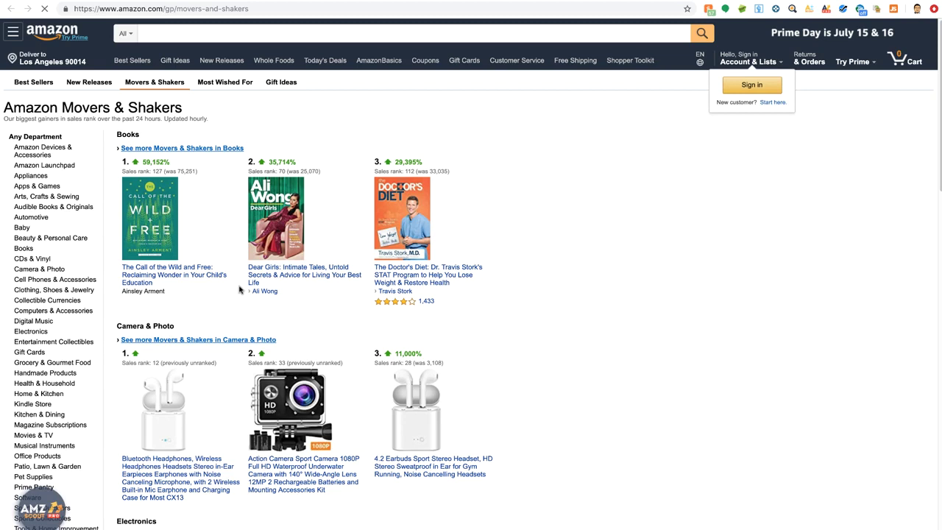
scroll(26, 318, down, 1)
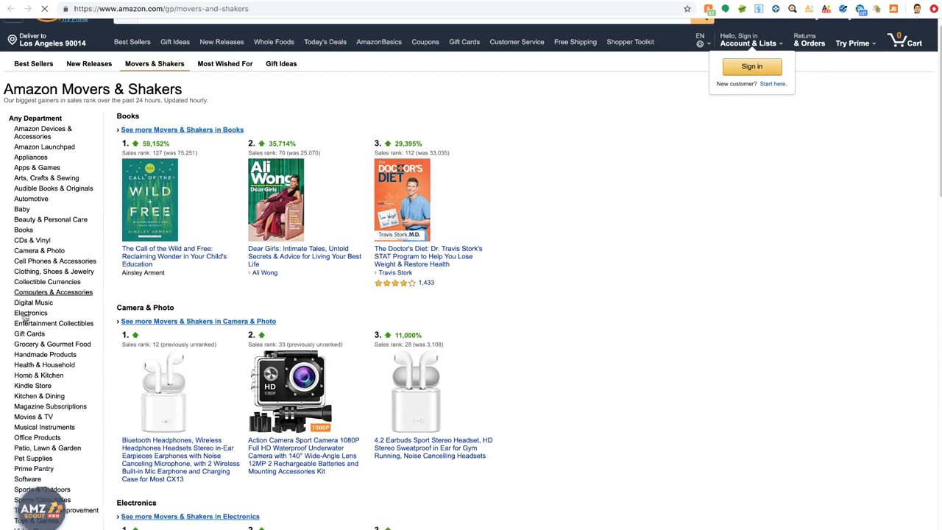
click(42, 397)
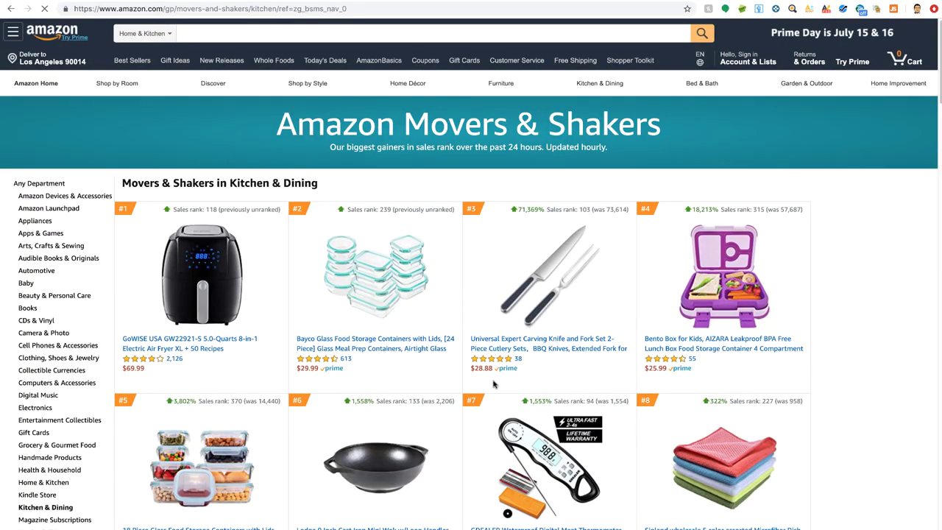
Step: Examine the Kitchen & Dining Movers & Shakers products for sales rank, price, reviews and FBA or Amazon sellers
scroll(556, 344, down, 1)
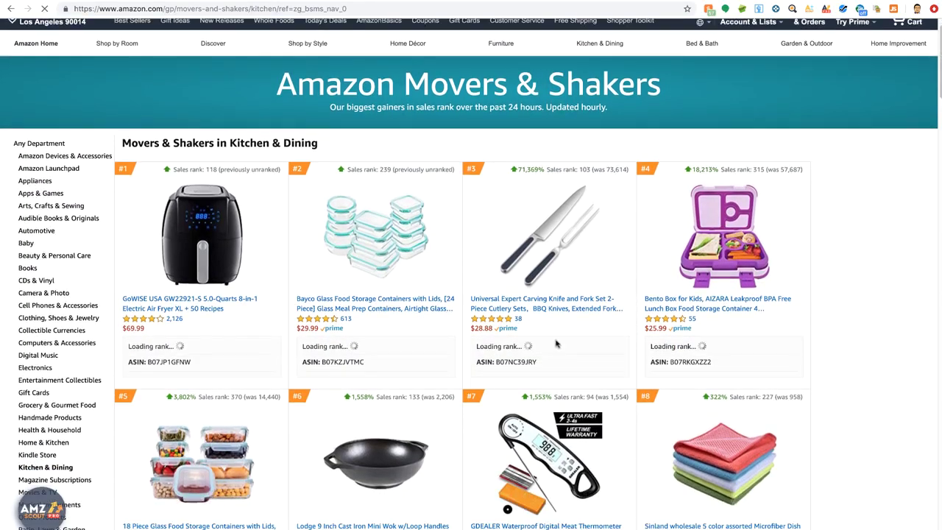
scroll(472, 361, down, 1)
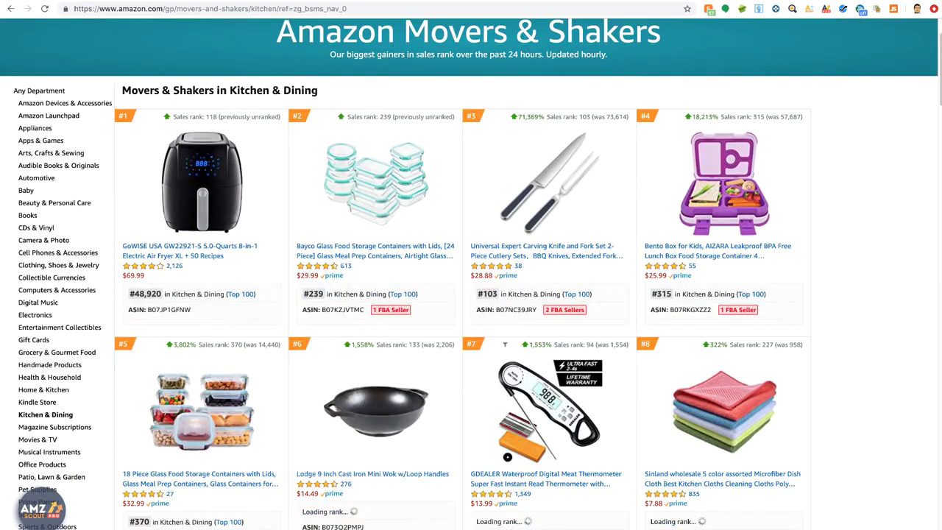
scroll(481, 355, down, 1)
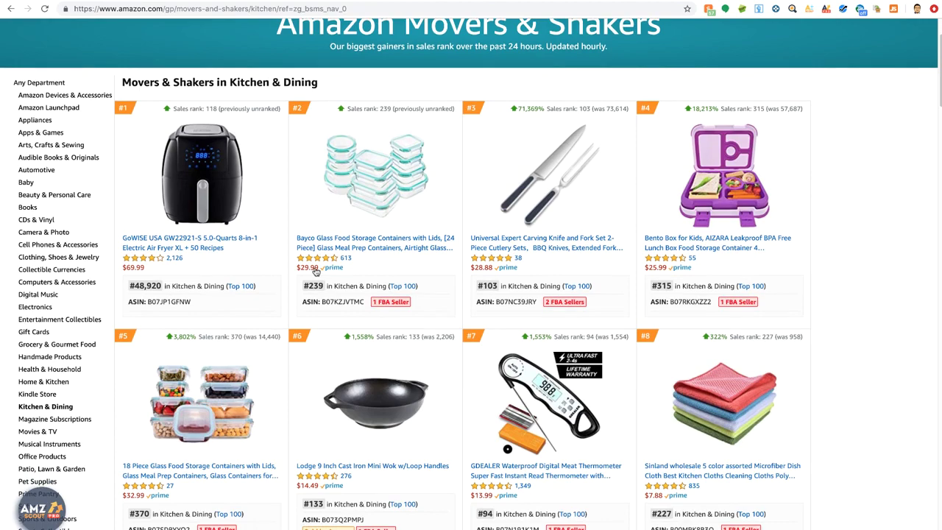
scroll(318, 212, down, 3)
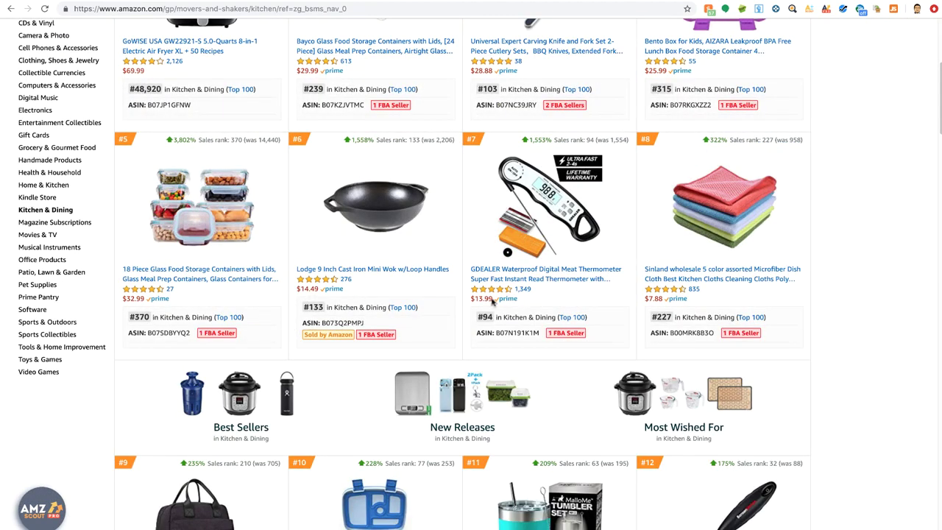
scroll(493, 302, down, 1)
mouse_move(398, 211)
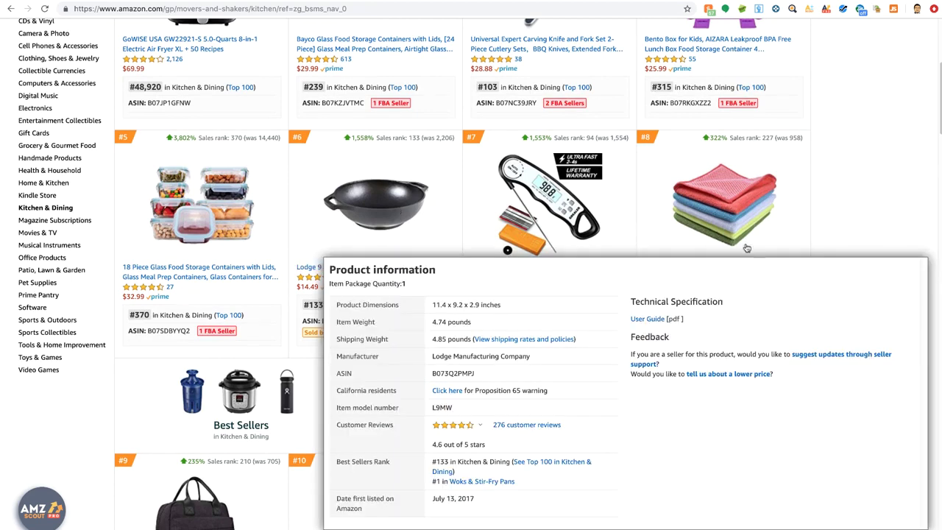
scroll(747, 248, down, 6)
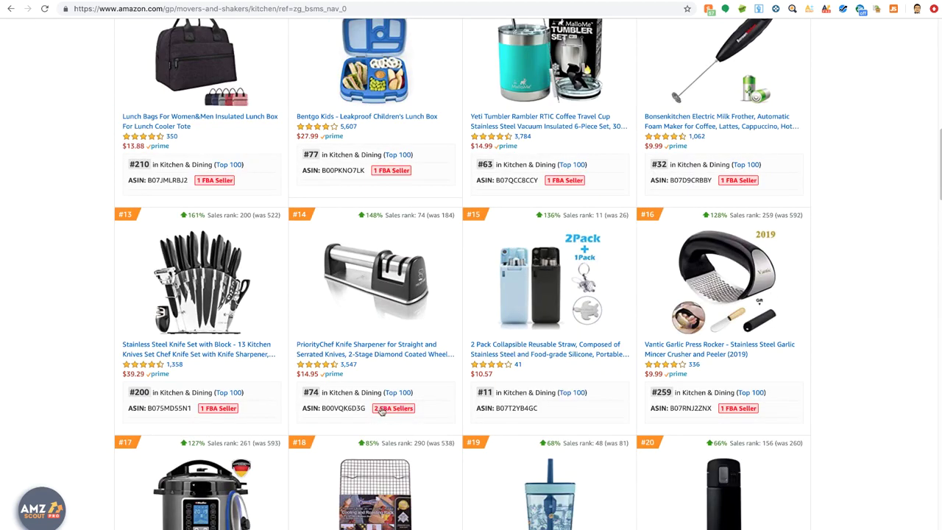
scroll(819, 265, down, 1)
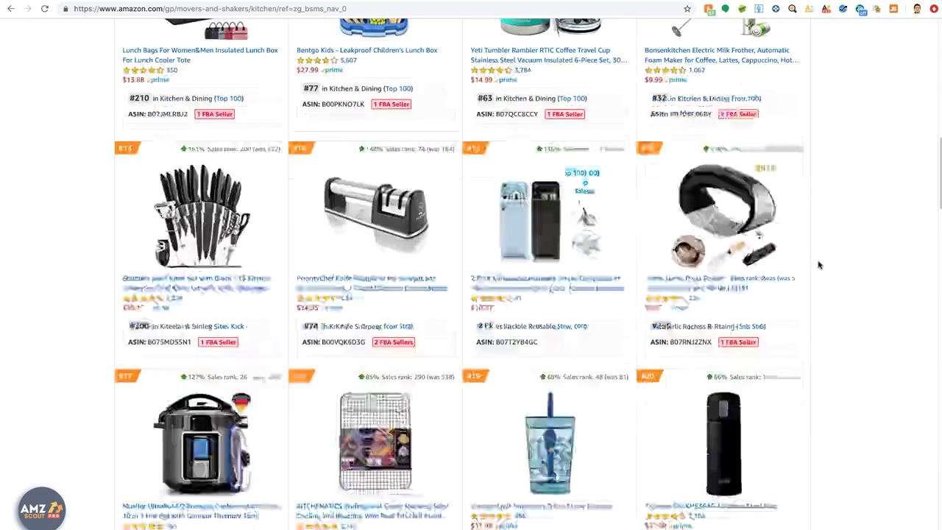
scroll(820, 265, down, 3)
mouse_move(795, 222)
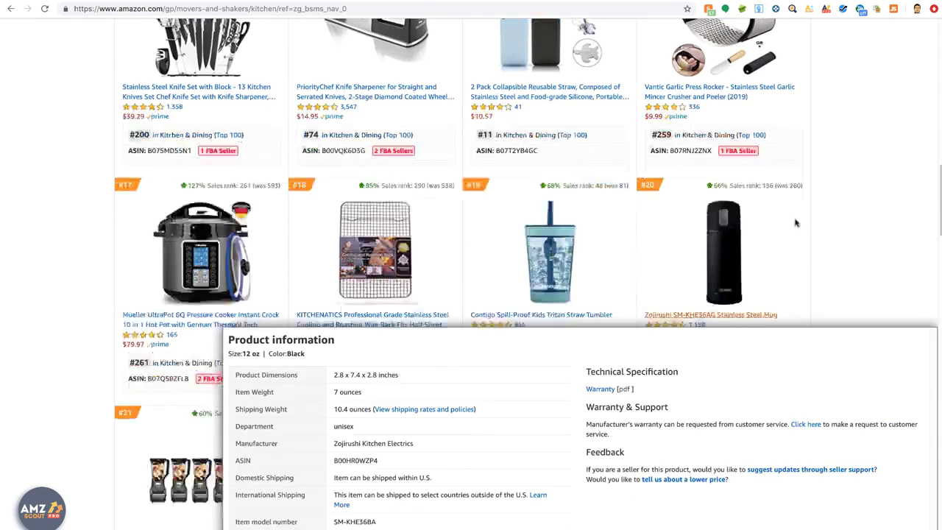
scroll(795, 223, down, 3)
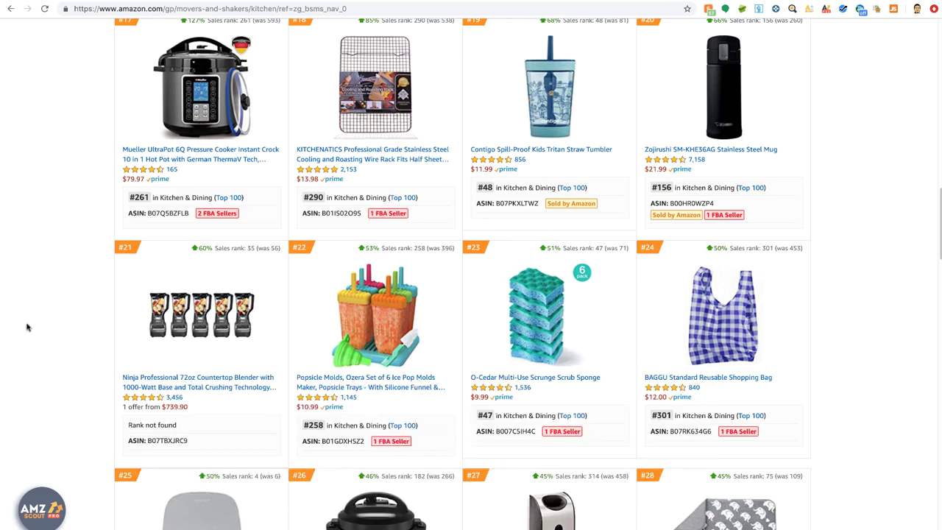
scroll(46, 273, down, 1)
scroll(47, 273, down, 3)
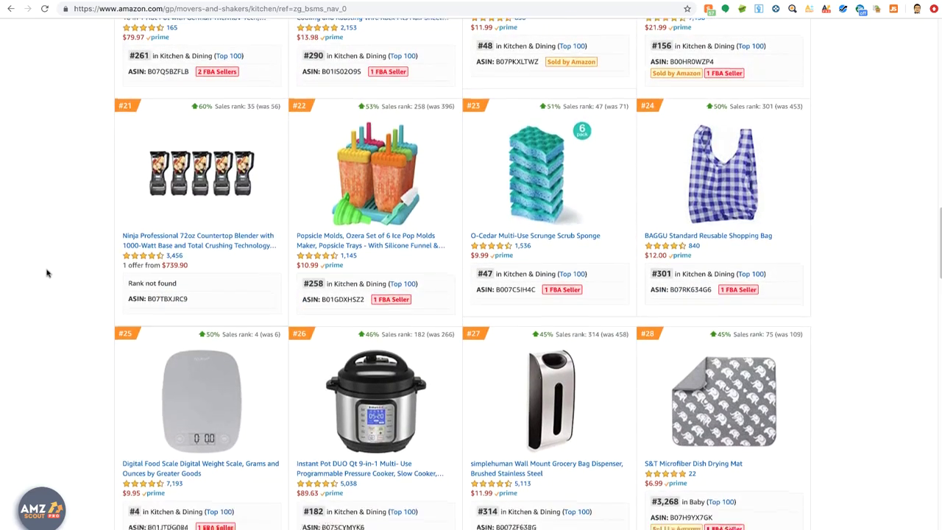
Step: Open the Instant Pot DUO 9-in-1 product page from the list and its used and new offers
scroll(47, 273, down, 2)
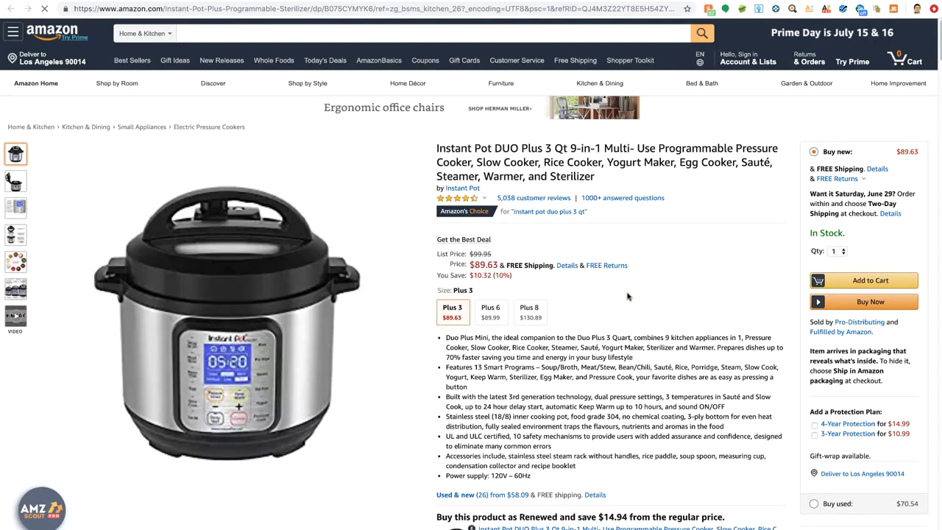
scroll(559, 390, down, 1)
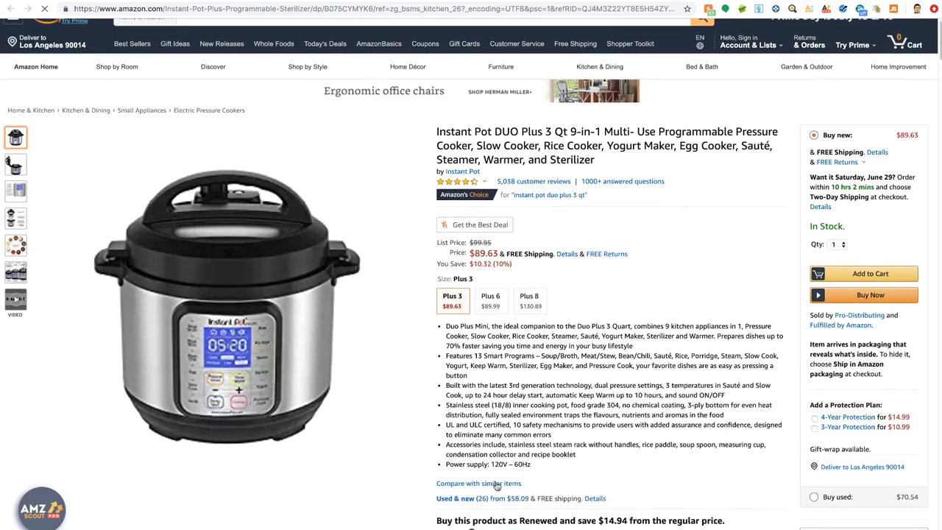
click(484, 500)
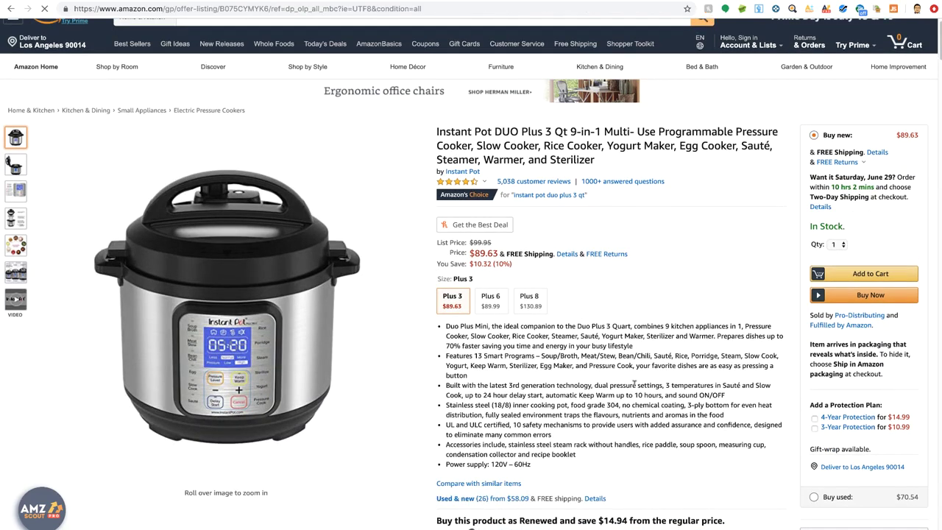
Step: Review the Instant Pot's offers by seller, and examine the products in the seller Alphaben's storefront for sales rank, sellers and price
scroll(164, 344, down, 2)
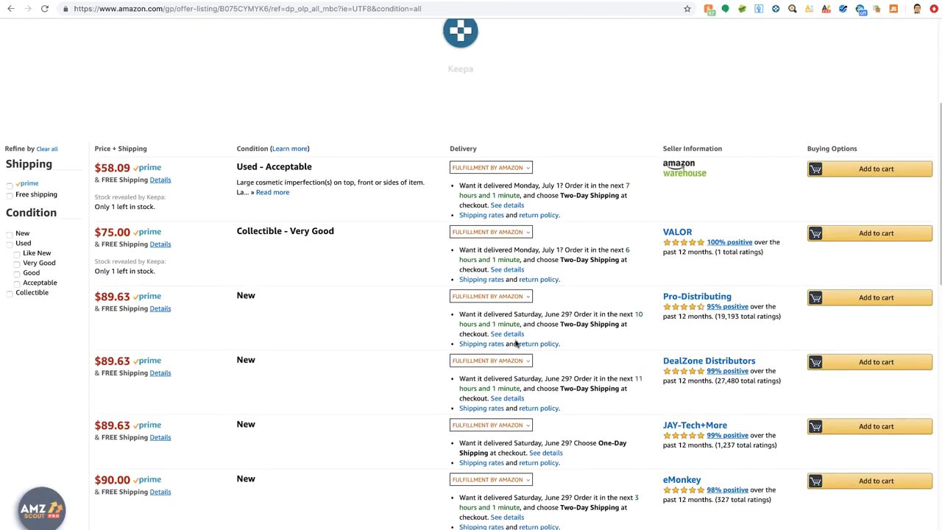
scroll(515, 340, down, 5)
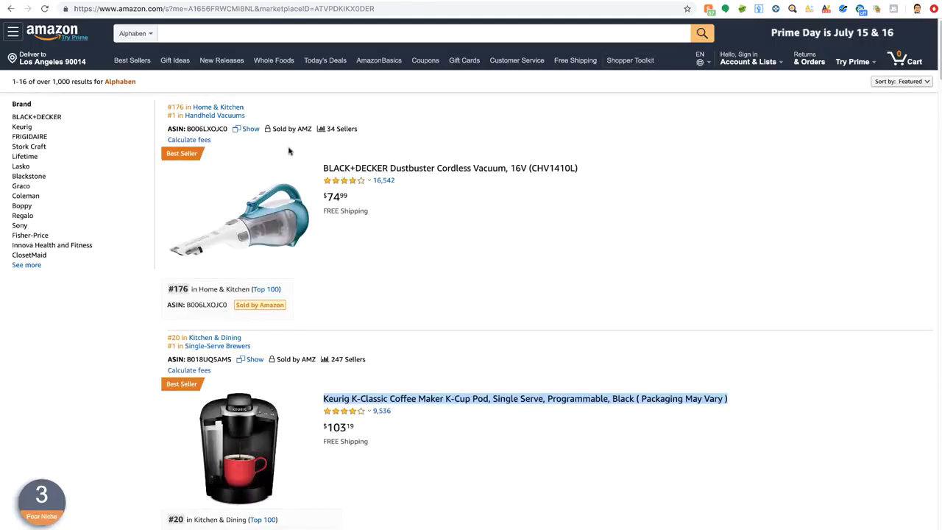
click(435, 242)
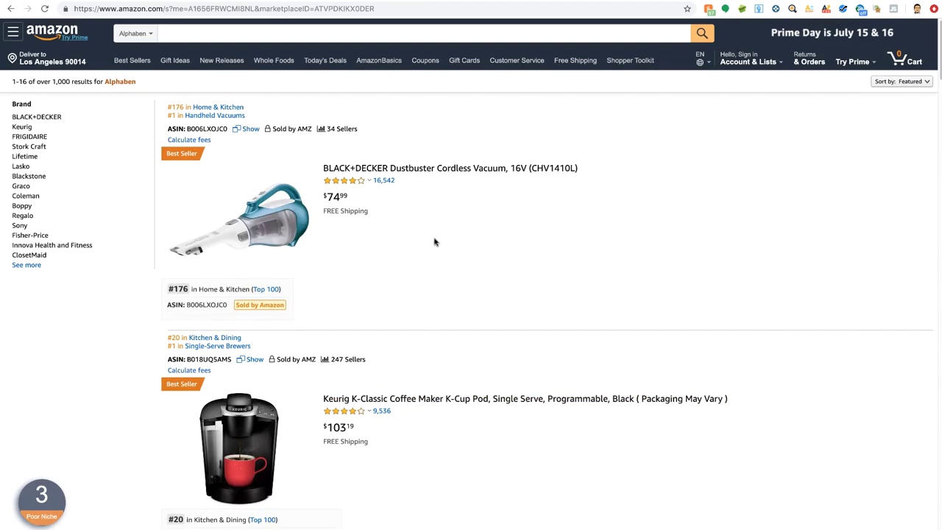
scroll(435, 241, down, 1)
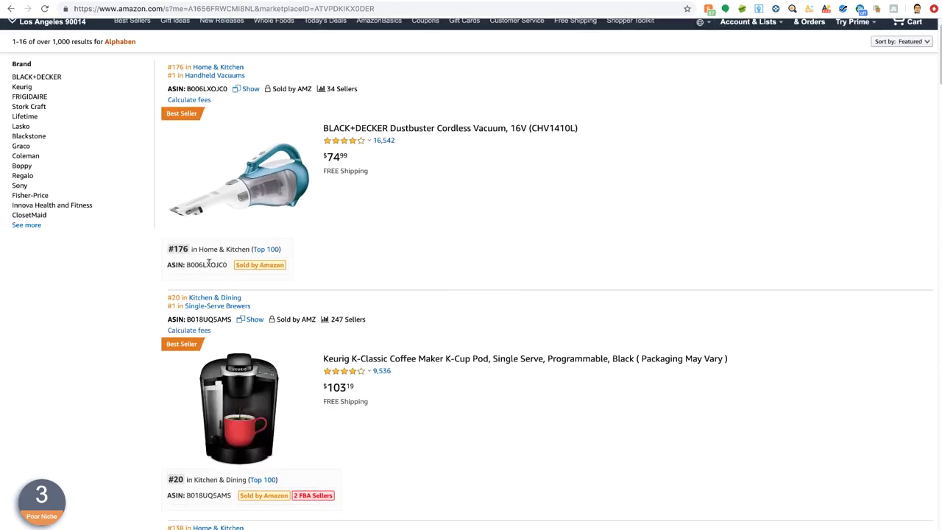
scroll(130, 347, down, 10)
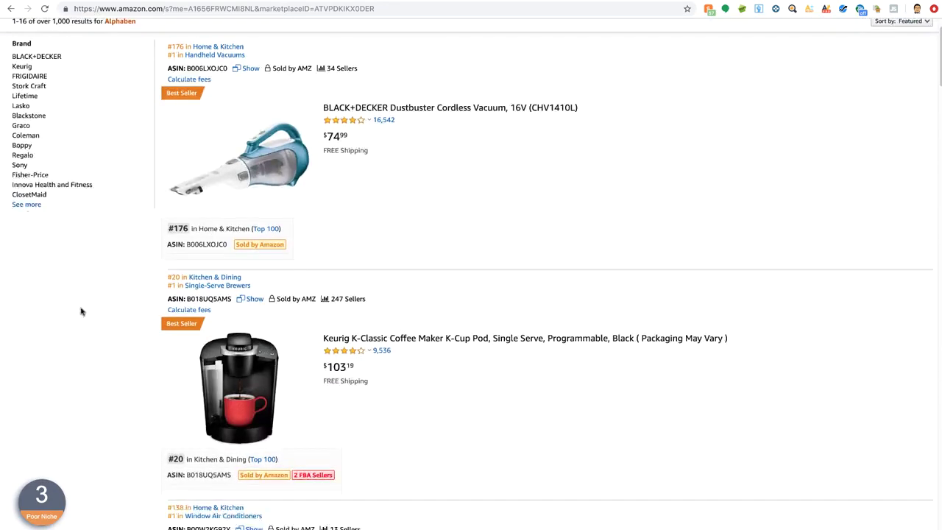
scroll(94, 303, down, 6)
scroll(83, 309, up, 20)
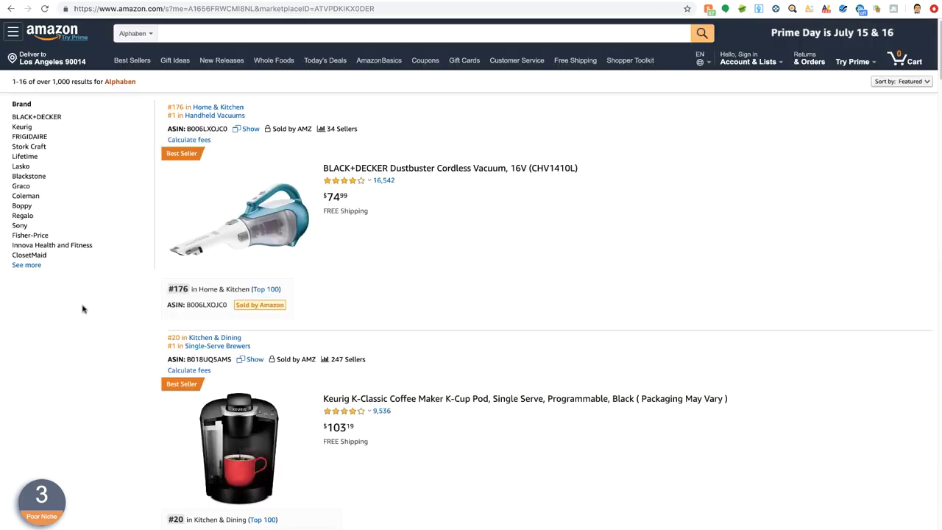
Step: Analyze the Alphaben storefront in AMZScout Pro and filter it to MCH sellers, Sellers from 5 and Est. Sales from 50
click(38, 501)
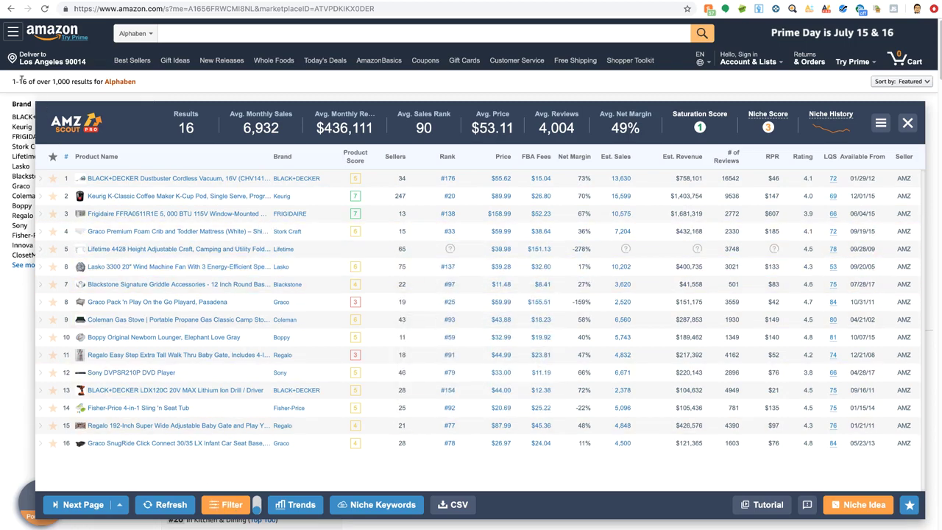
click(228, 505)
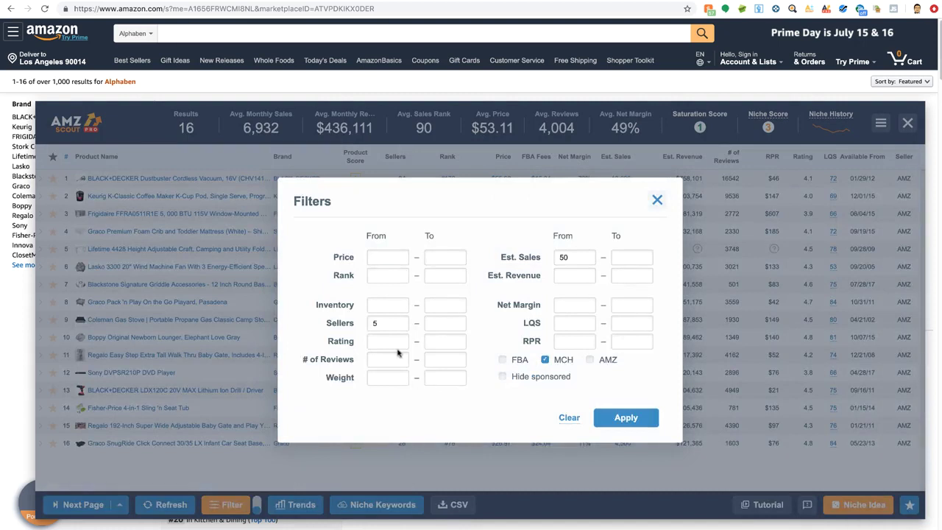
click(375, 322)
double_click(578, 257)
click(386, 324)
click(628, 419)
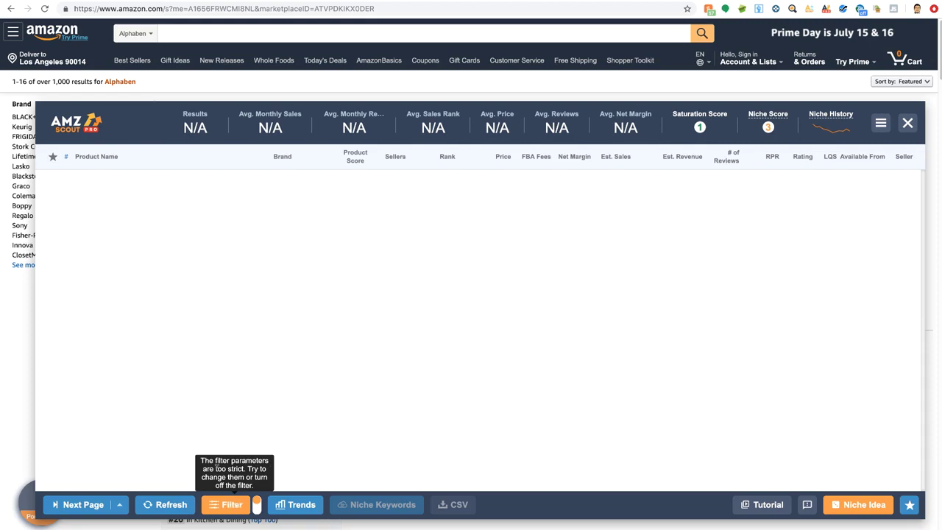
Step: Load the next 20 pages of storefront products into the filtered AMZScout list, accepting the long loading time
drag(216, 469, 232, 469)
click(119, 505)
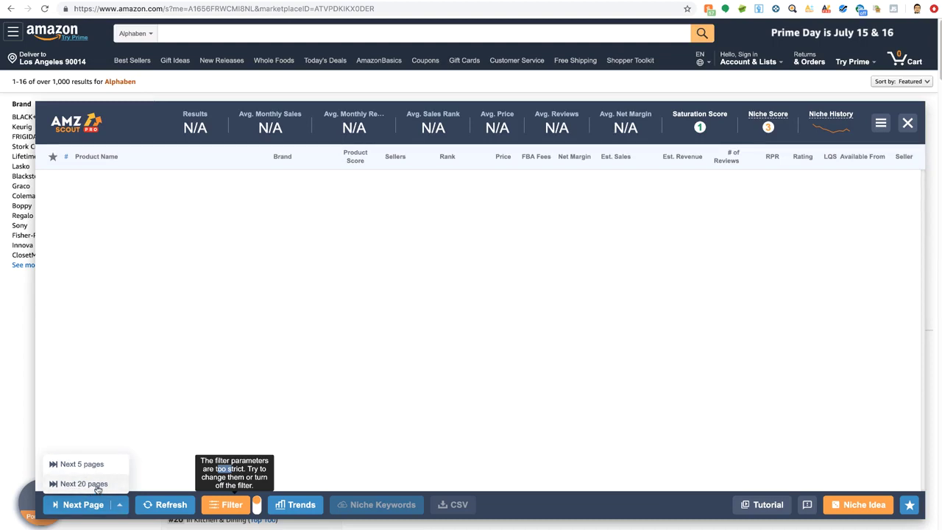
click(98, 485)
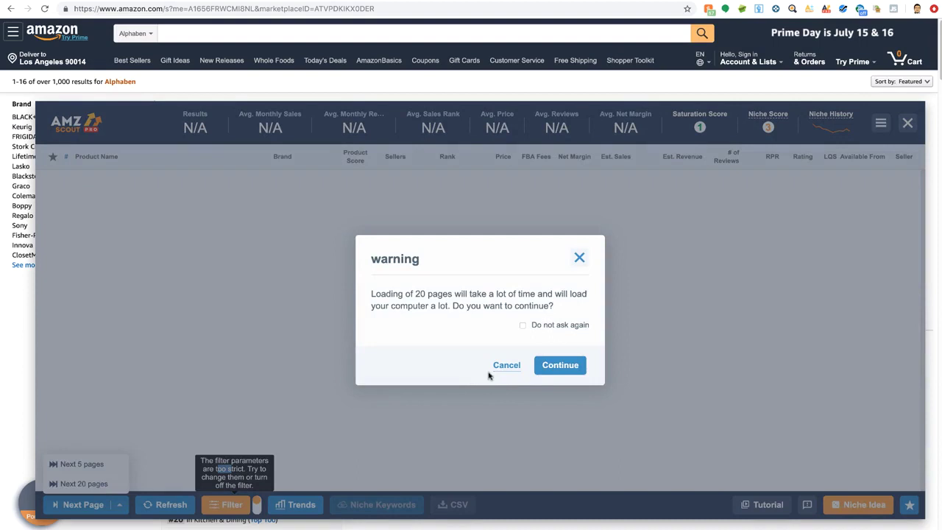
click(555, 365)
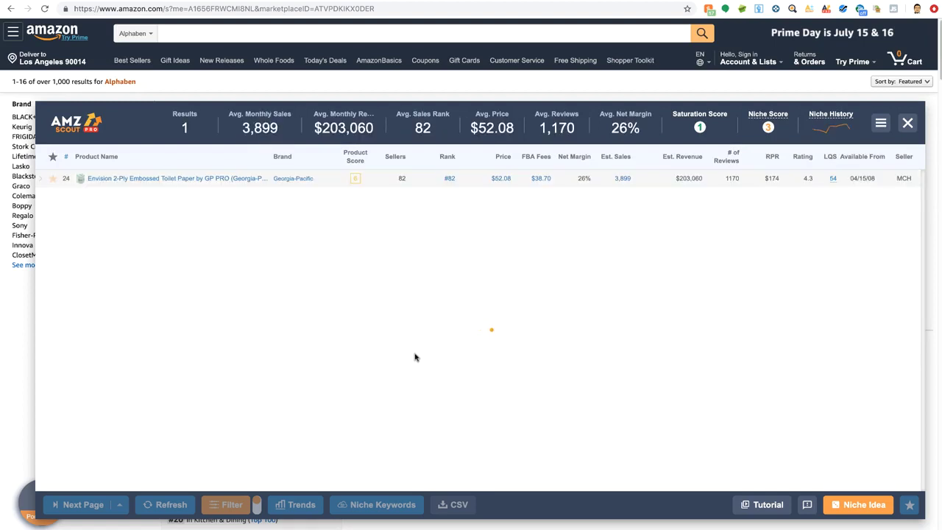
Step: Check the Sterilite 29308001 Wide 3 Drawer Cart's figures in the filtered results and open its Amazon product page
mouse_move(140, 181)
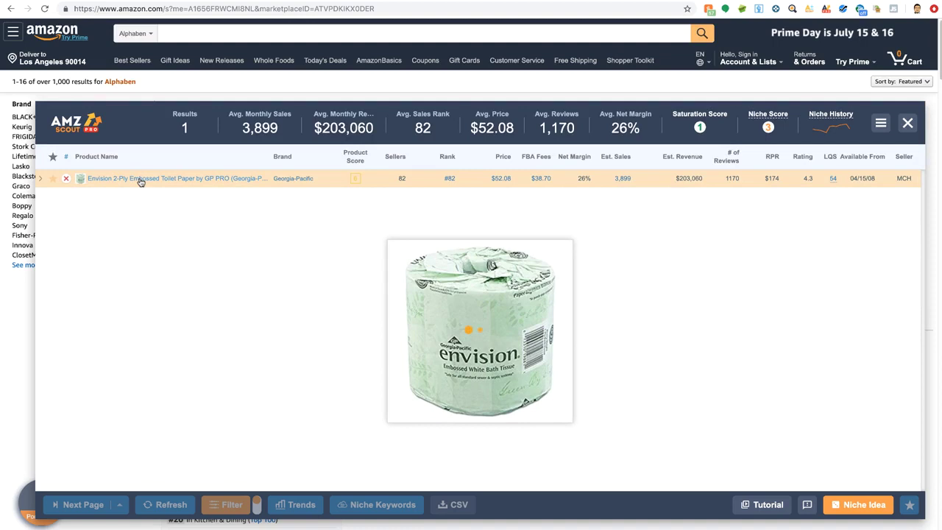
mouse_move(176, 201)
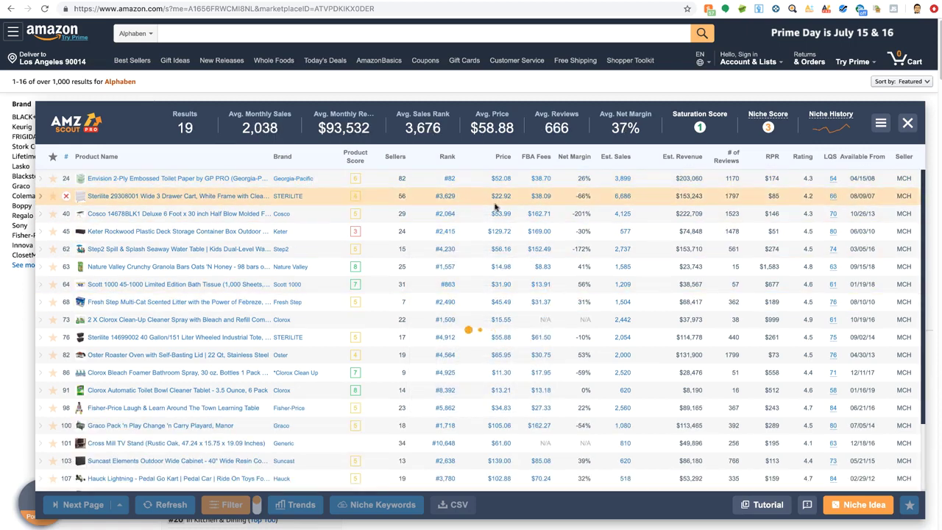
drag(677, 194, 692, 194)
click(693, 196)
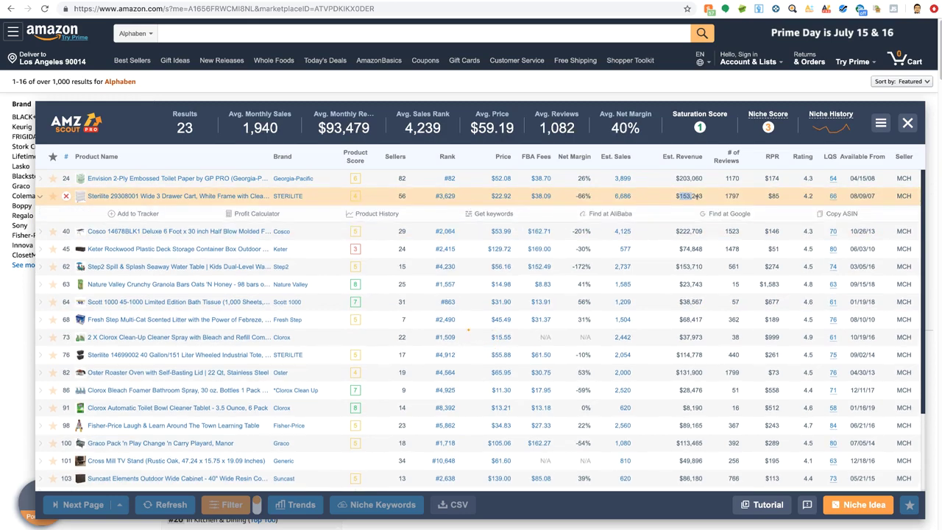
click(546, 197)
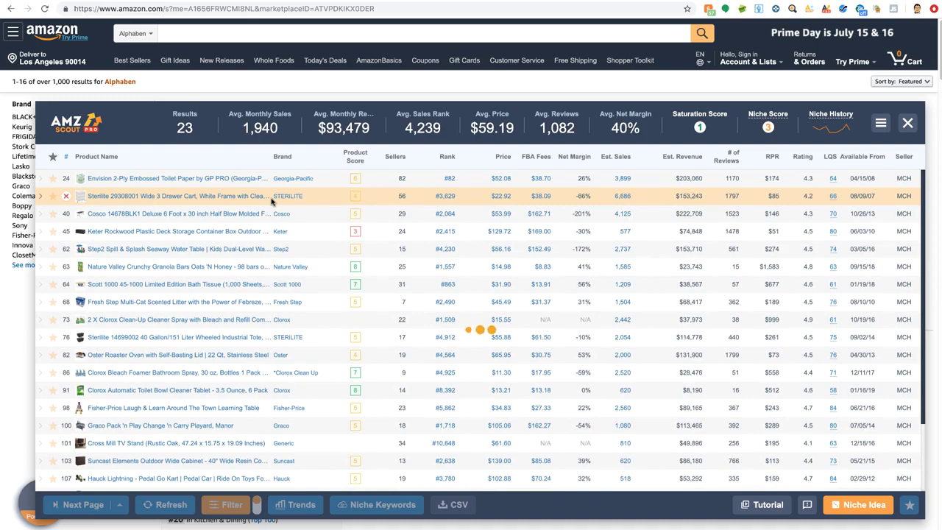
click(172, 197)
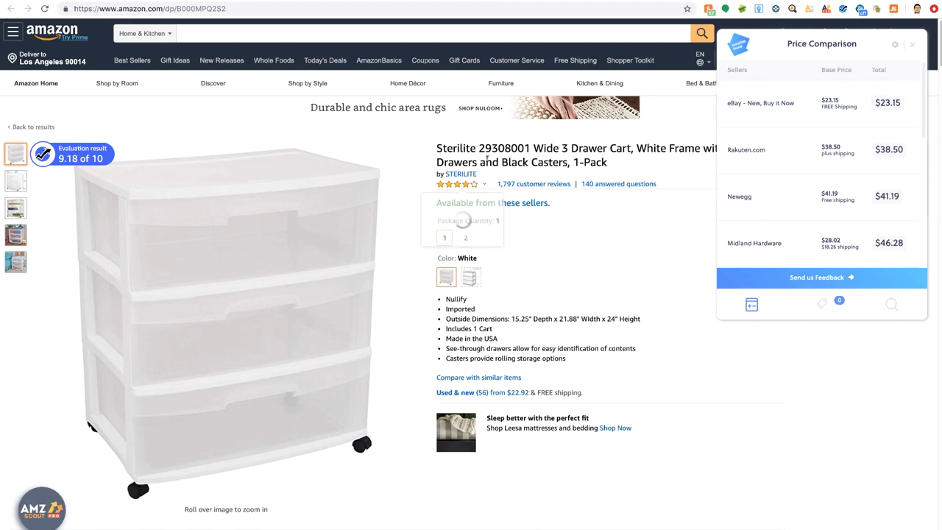
Step: Search the web for "Sterilite 29308001" from the product title and open the Walmart offer for the Sterilite 3 Drawer Wide Cart, White
drag(436, 147, 533, 147)
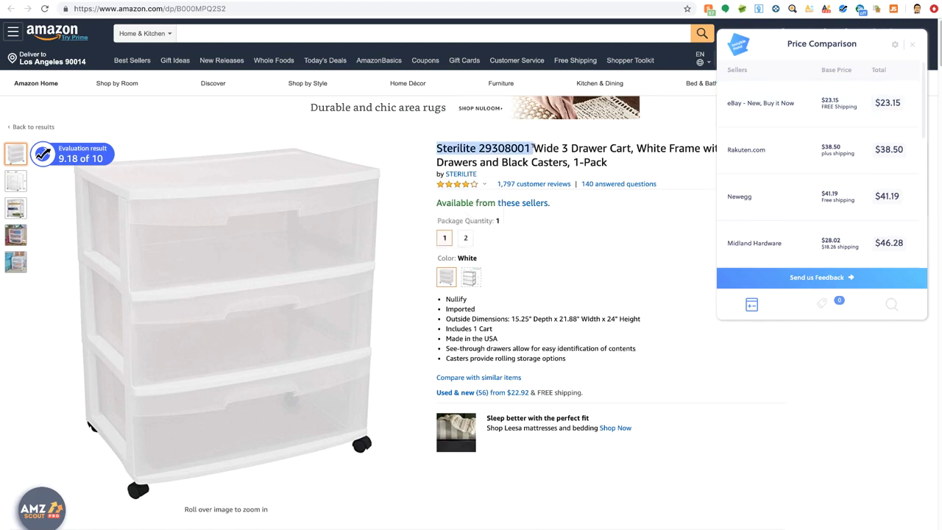
right_click(505, 145)
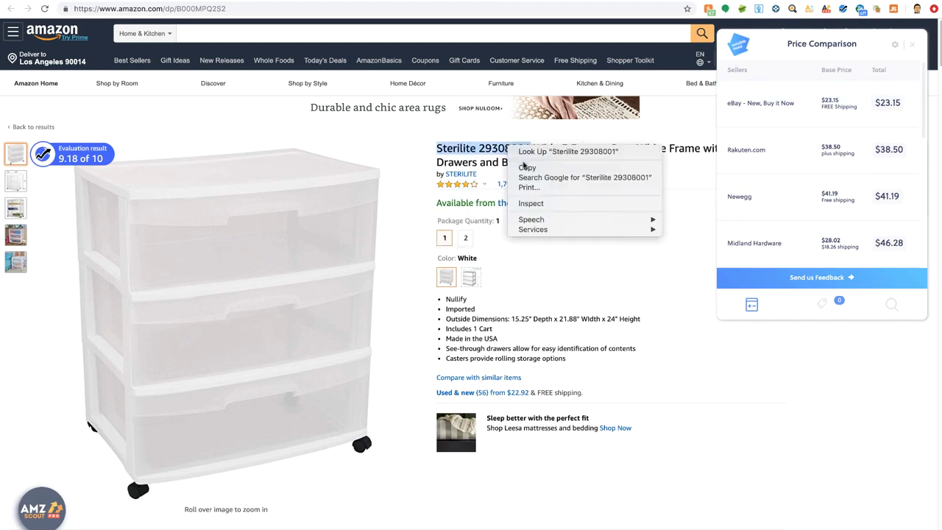
click(525, 163)
key(ctrl+t)
key(ctrl+v)
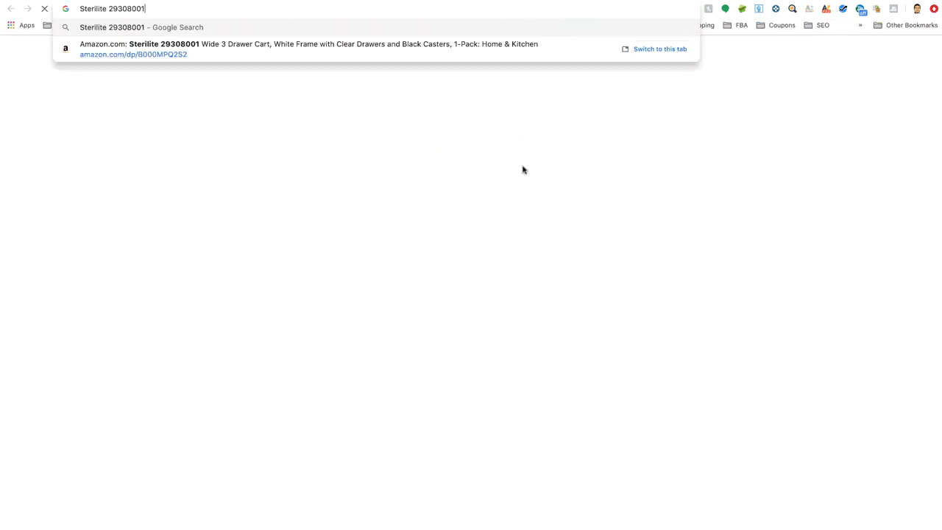
key(Return)
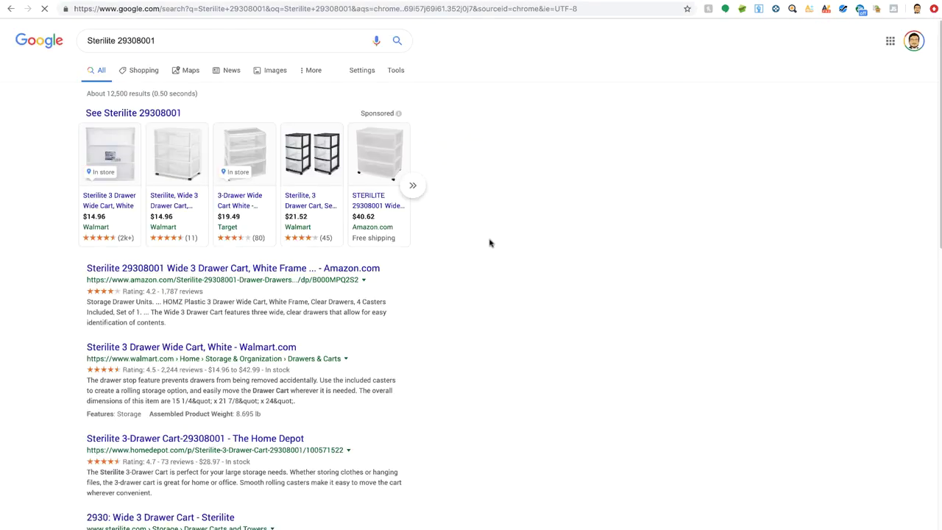
click(101, 212)
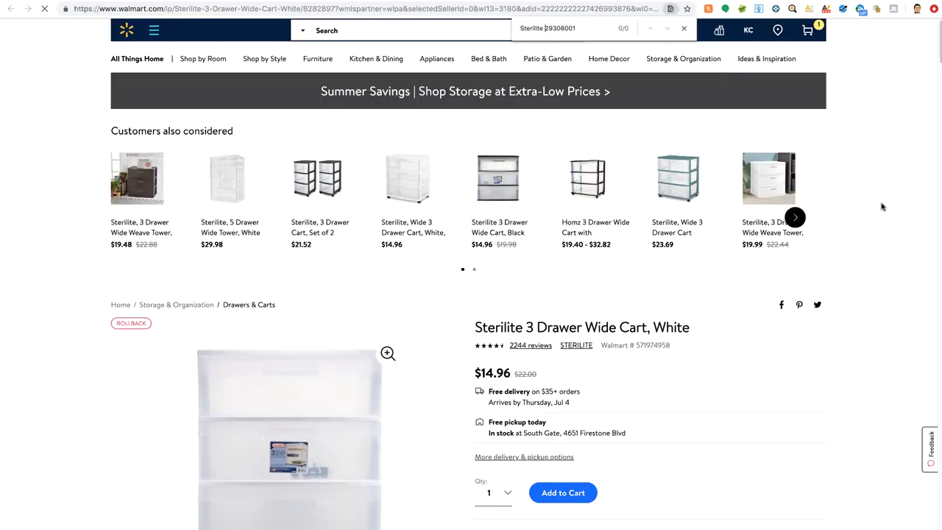
Step: Find "29308001" on the Walmart page to check the cart's part and model number against the Amazon product
key(BackSpace)
key(BackSpace)
key(BackSpace)
key(BackSpace)
key(BackSpace)
key(BackSpace)
key(BackSpace)
key(BackSpace)
key(BackSpace)
key(BackSpace)
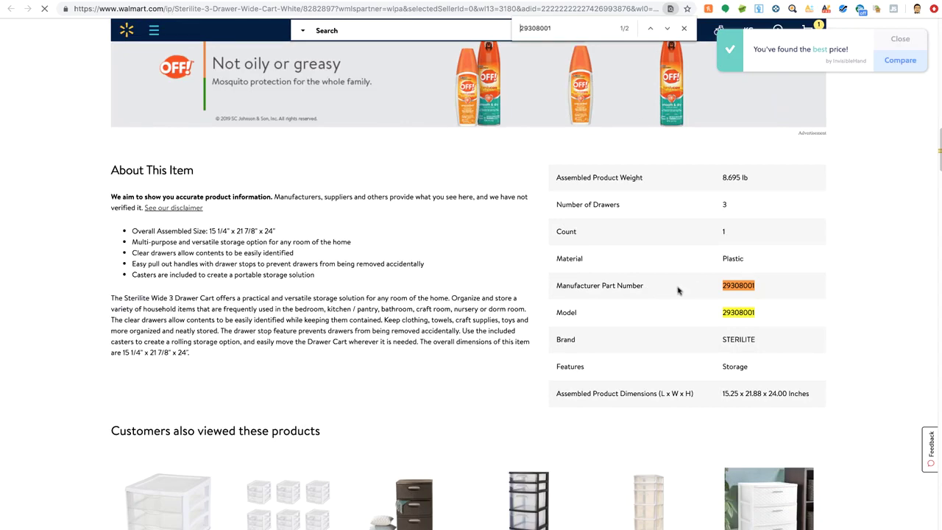
double_click(738, 312)
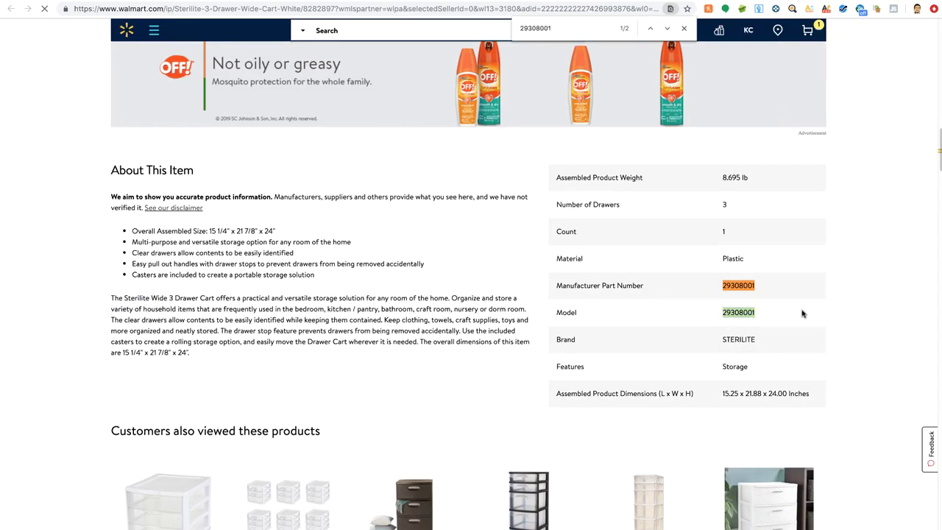
scroll(774, 288, up, 10)
scroll(755, 194, up, 5)
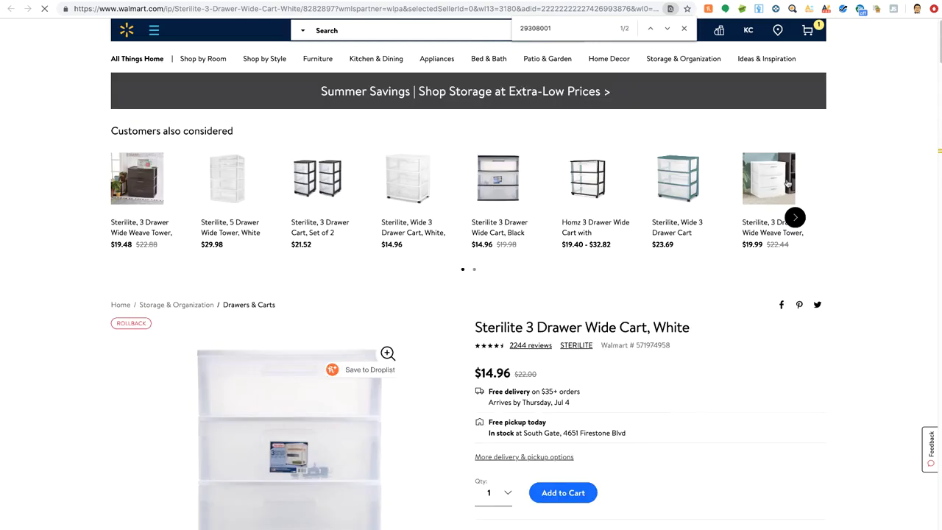
key(Escape)
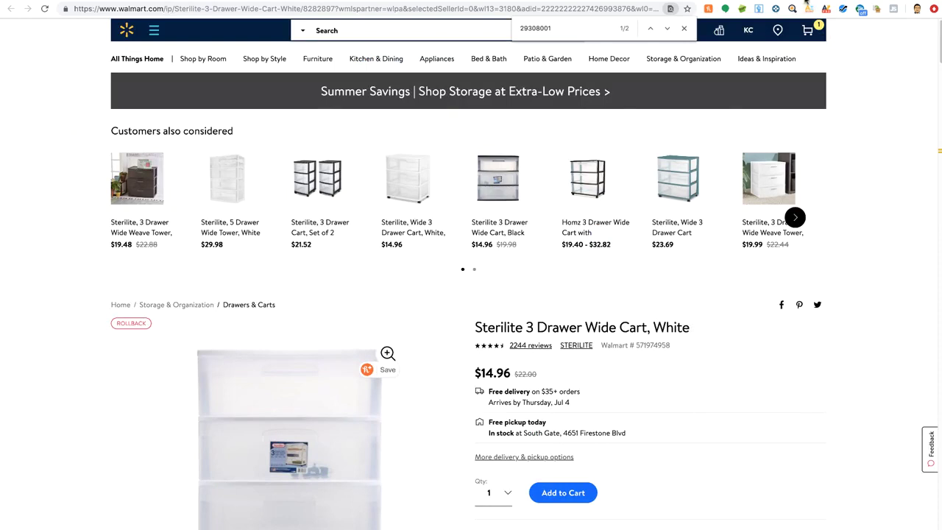
key(Escape)
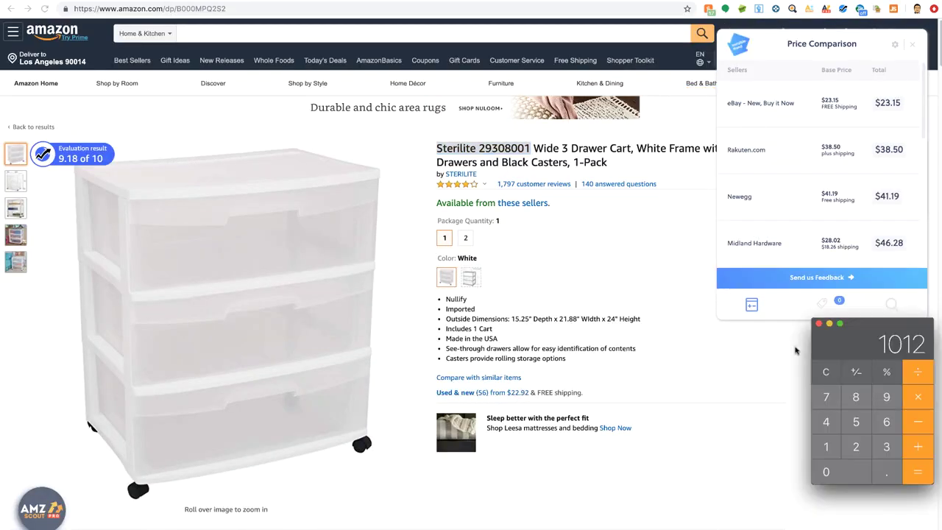
Step: Calculate 22.92 minus 15% in the calculator
click(830, 372)
text(22.2)
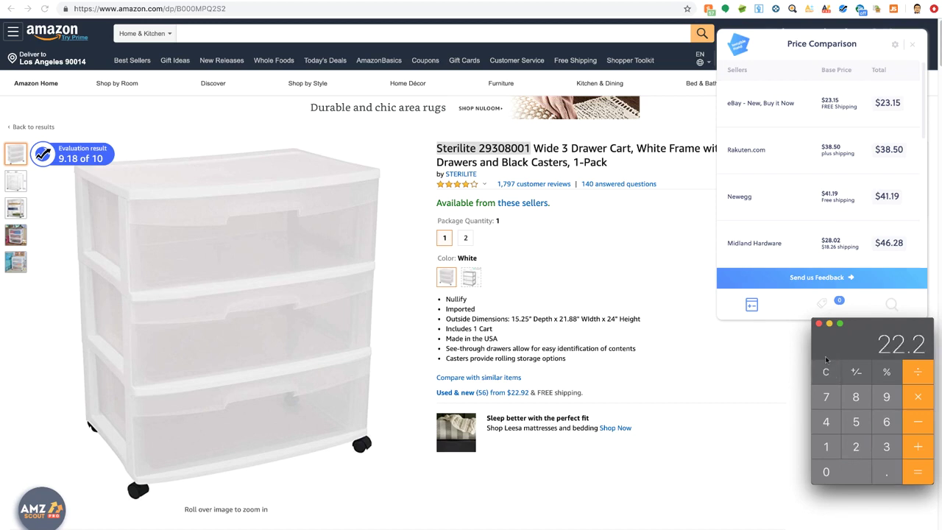
key(BackSpace)
text(92)
key(minus)
text(-15%=)
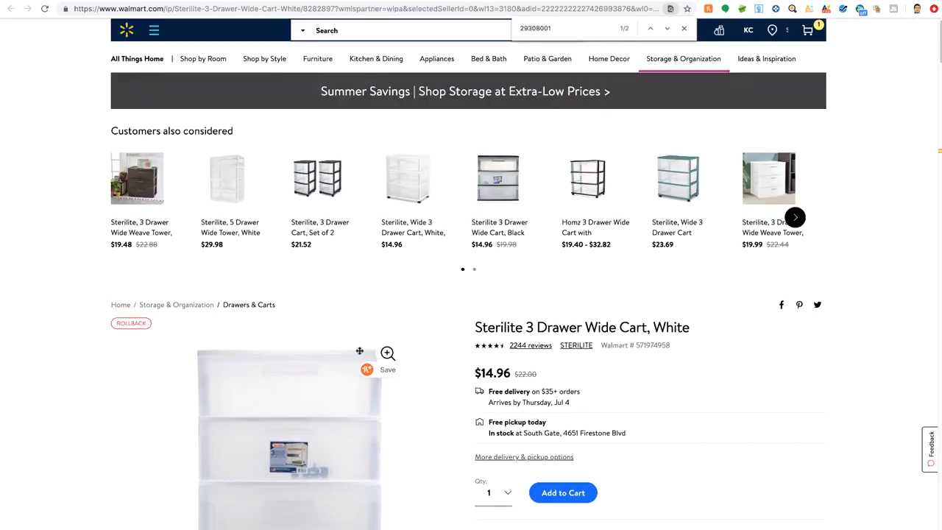
Step: Open the Amazon offer listing for the Sterilite 3 drawer cart and examine its three-month price history and lowest new offer
scroll(472, 294, down, 2)
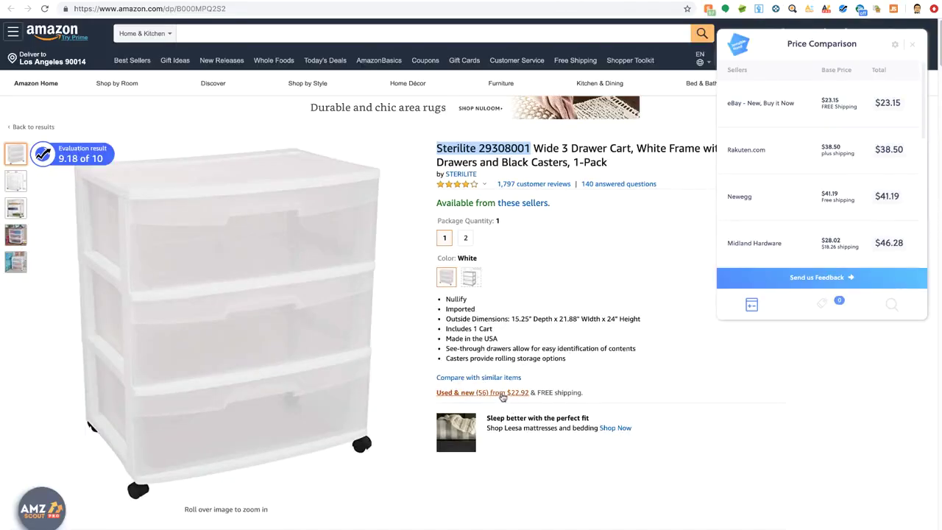
click(507, 395)
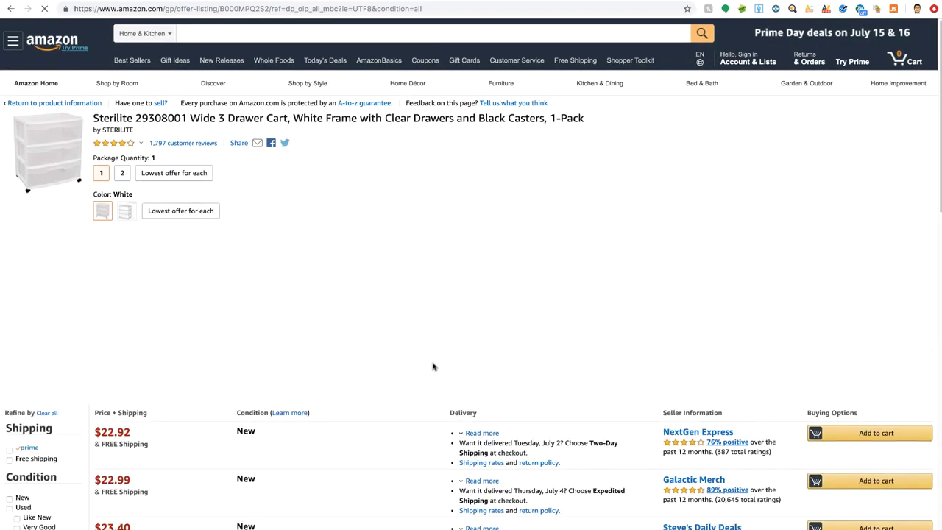
scroll(302, 412, down, 2)
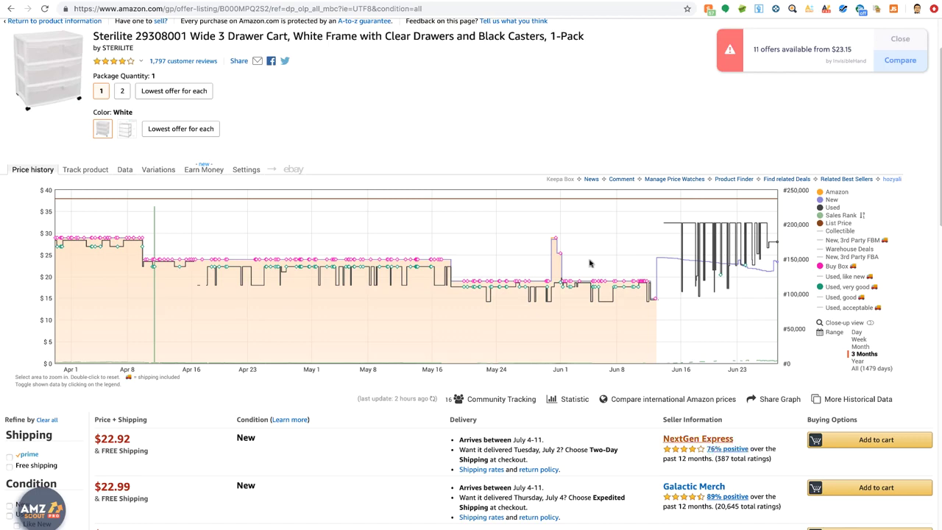
scroll(317, 295, up, 2)
scroll(346, 220, up, 1)
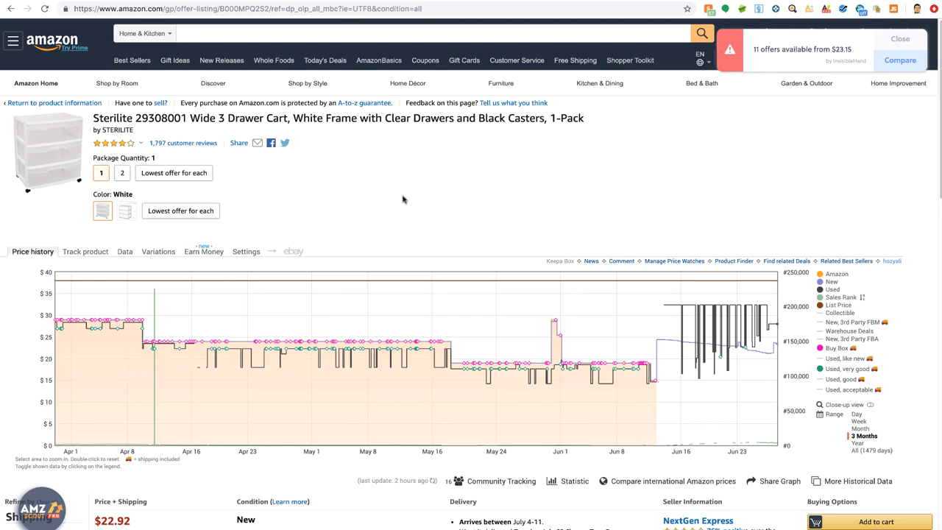
scroll(383, 195, down, 2)
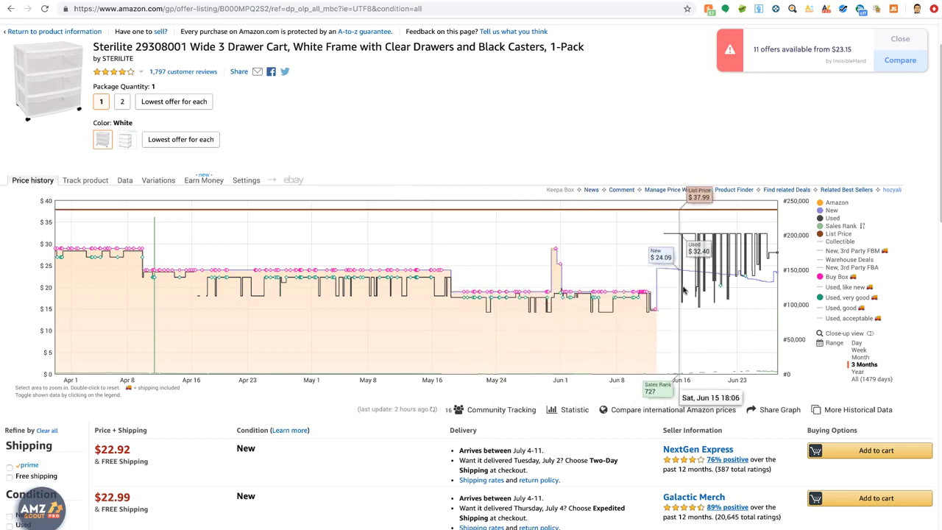
drag(95, 450, 208, 453)
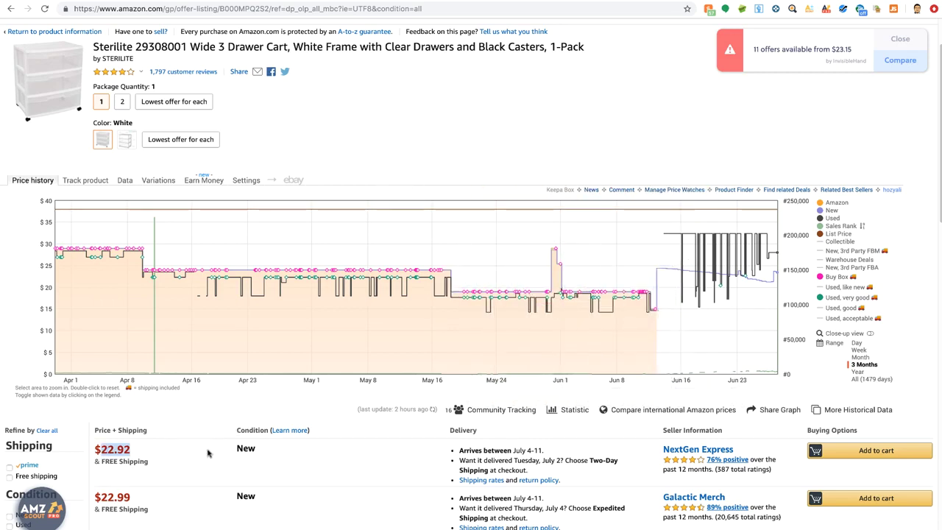
Step: Check the Cosco table's estimated revenue in the AMZScout storefront results and open the Keter Rockwood deck storage box in a separate tab
click(757, 1)
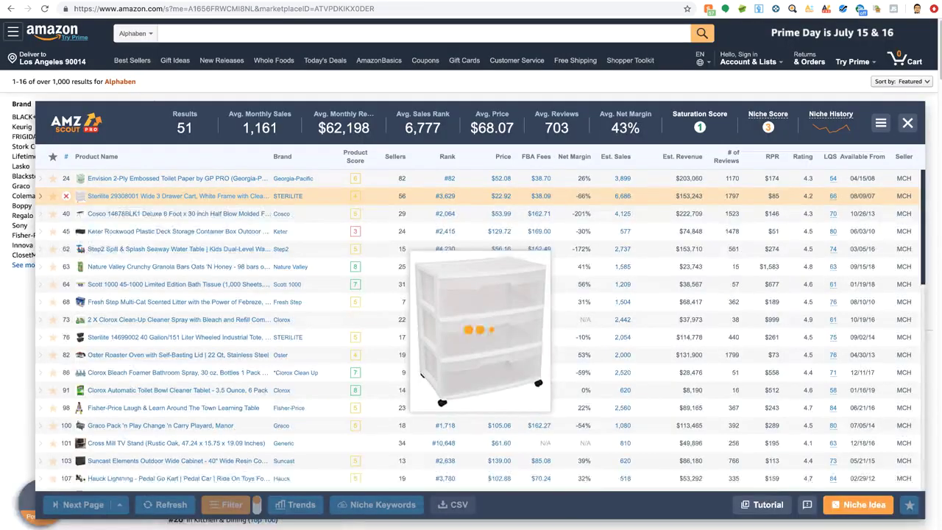
click(81, 196)
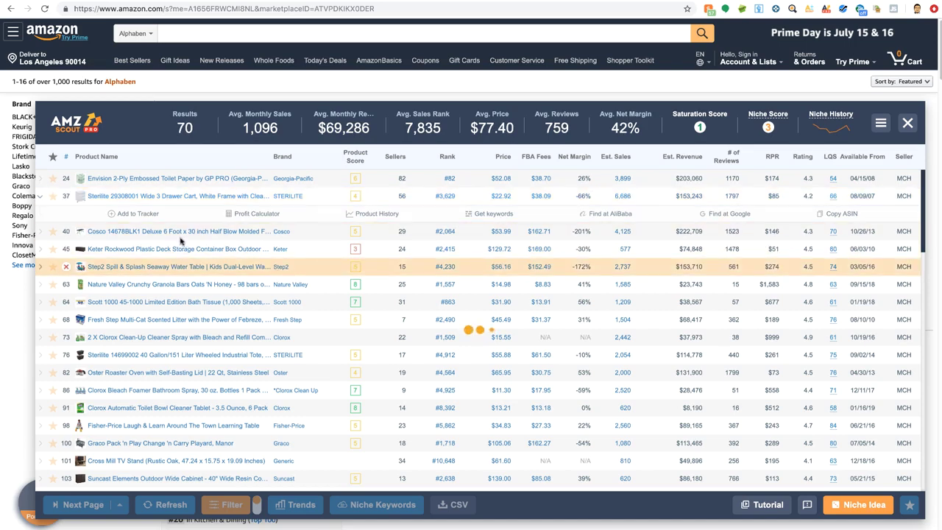
mouse_move(212, 235)
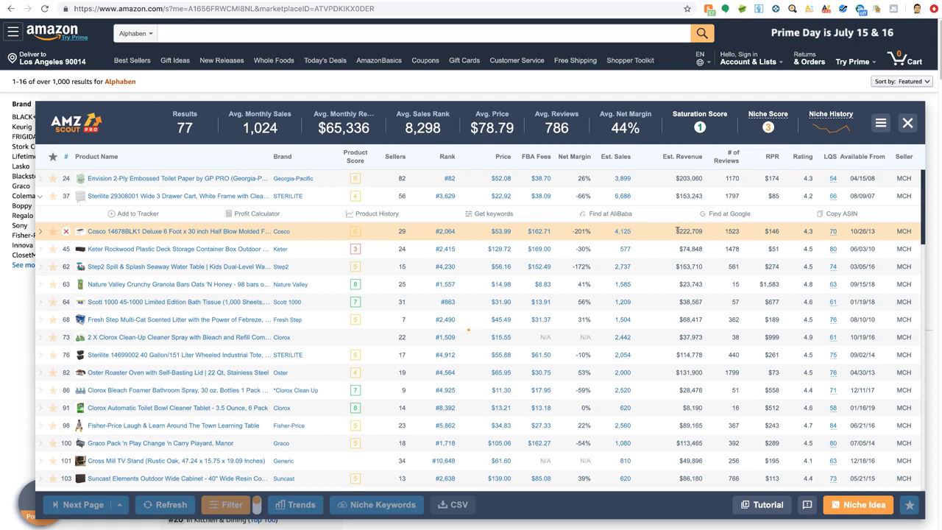
drag(685, 230, 705, 231)
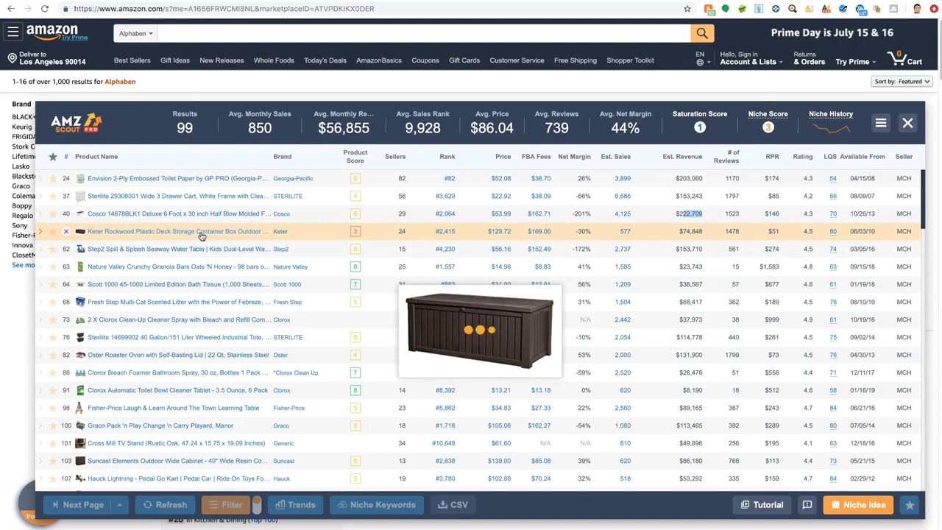
click(240, 234)
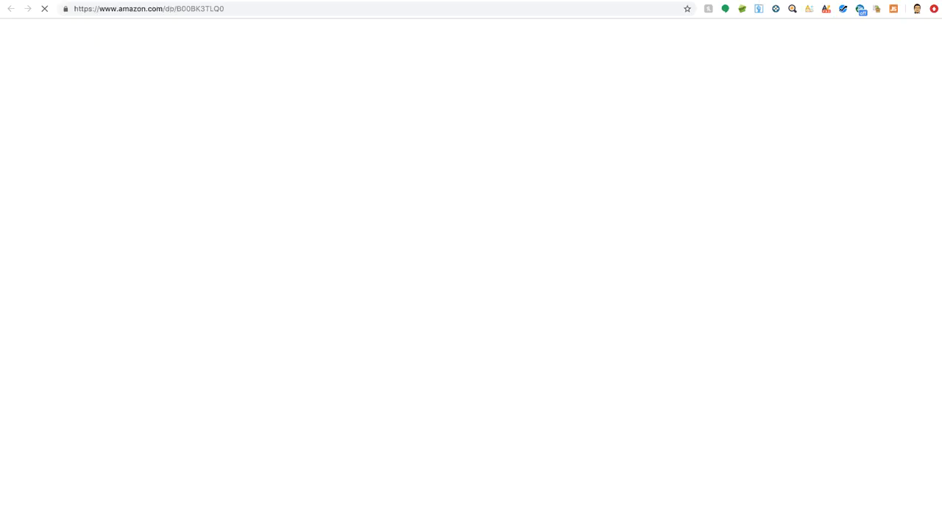
key(super+bracketleft)
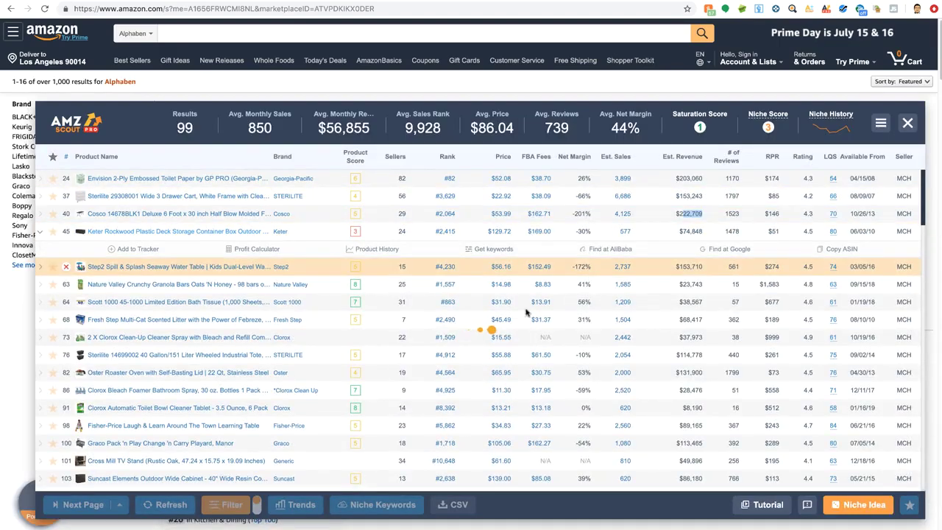
Step: Browse the Alphaben product results, comparing number of sellers, rank, price, FBA fees and net margin
click(403, 373)
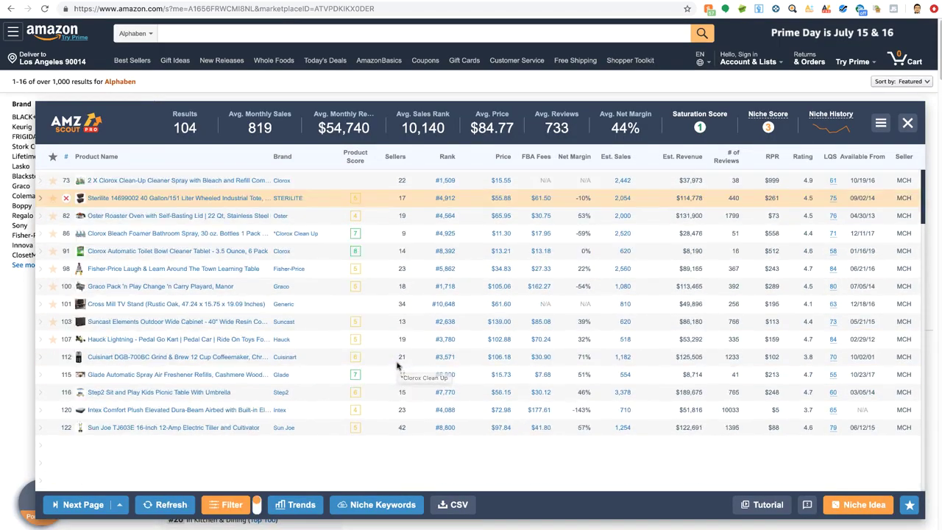
scroll(399, 353, down, 5)
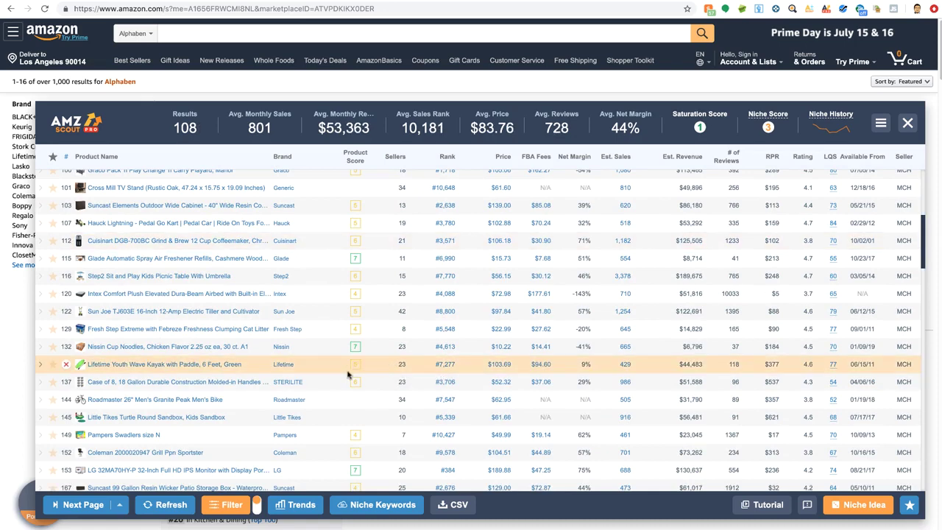
click(285, 293)
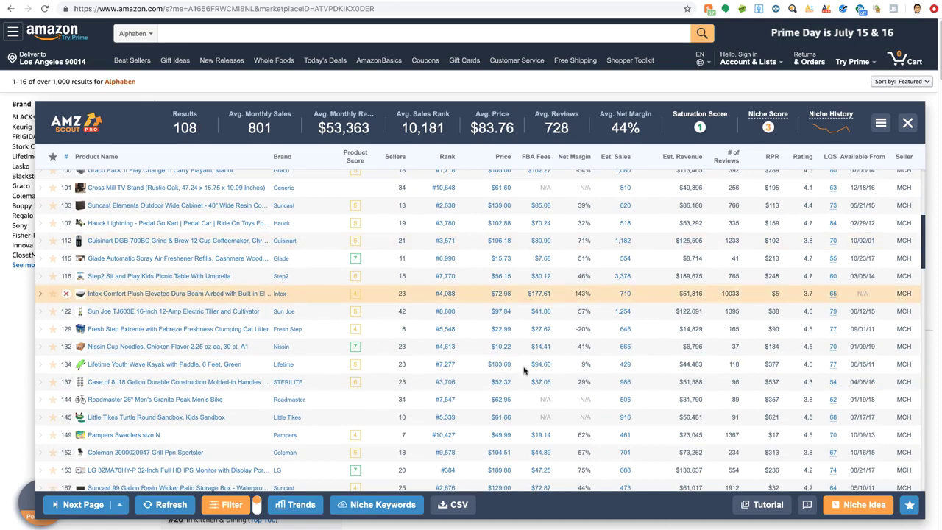
click(403, 329)
click(414, 464)
scroll(440, 436, down, 5)
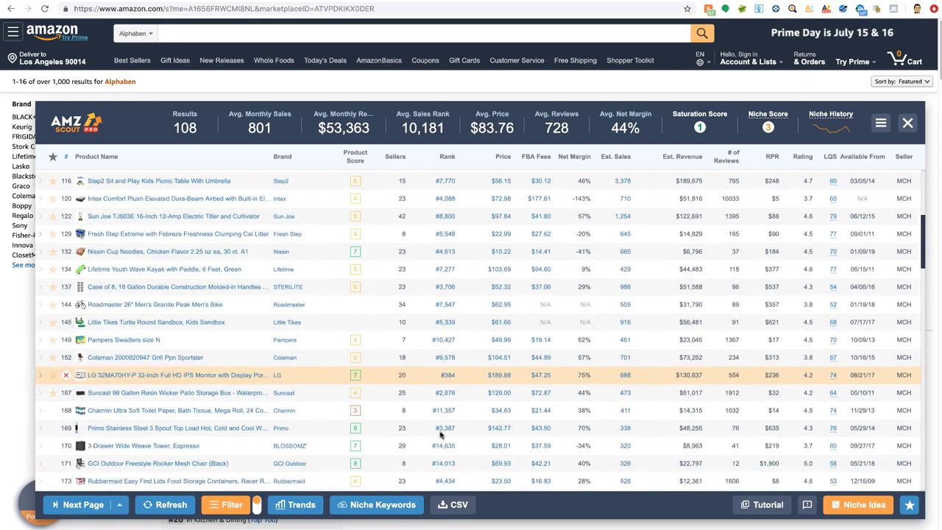
scroll(441, 435, down, 5)
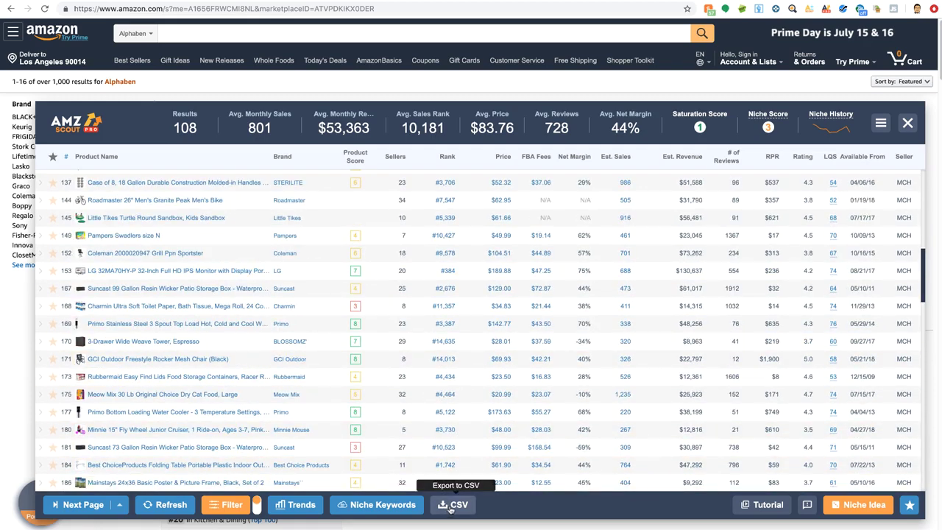
click(360, 376)
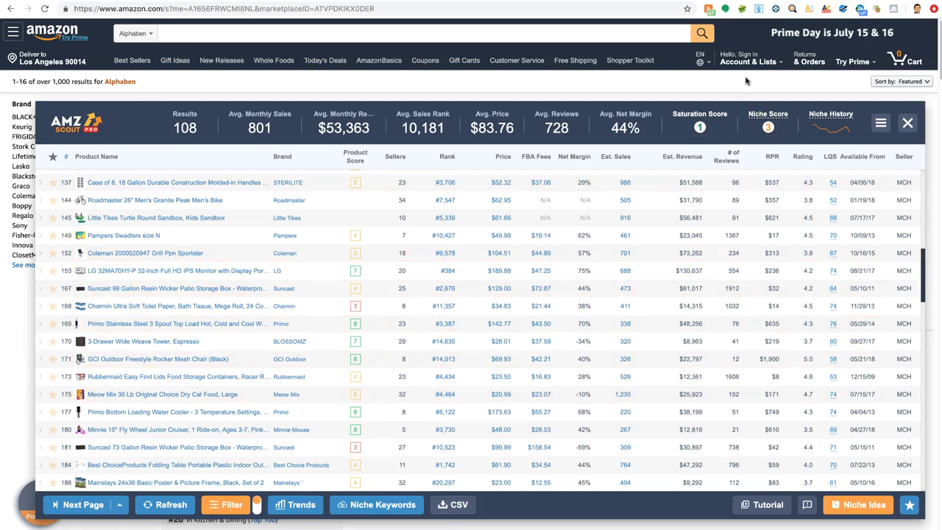
Step: Open the Sam's Club offer for the Keter Rockwood box from its Amazon price comparison and choose the Brown color
click(689, 1)
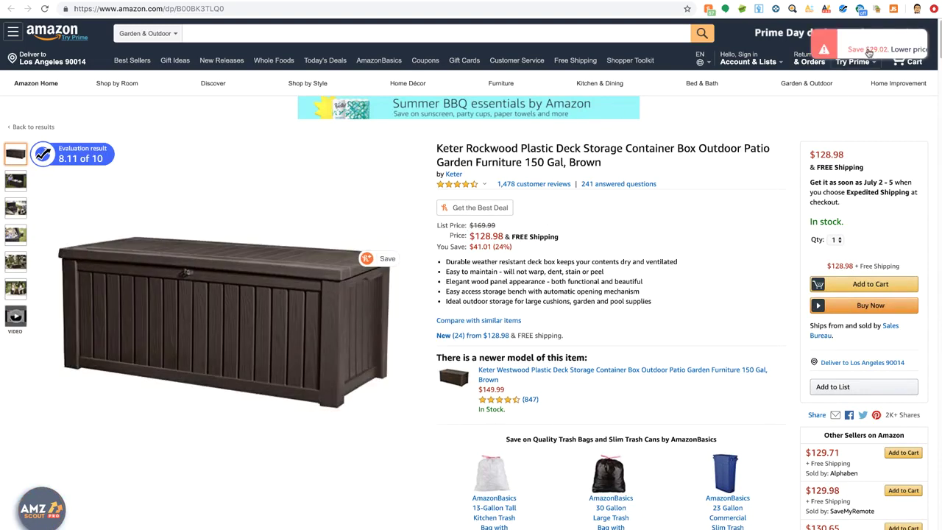
click(869, 52)
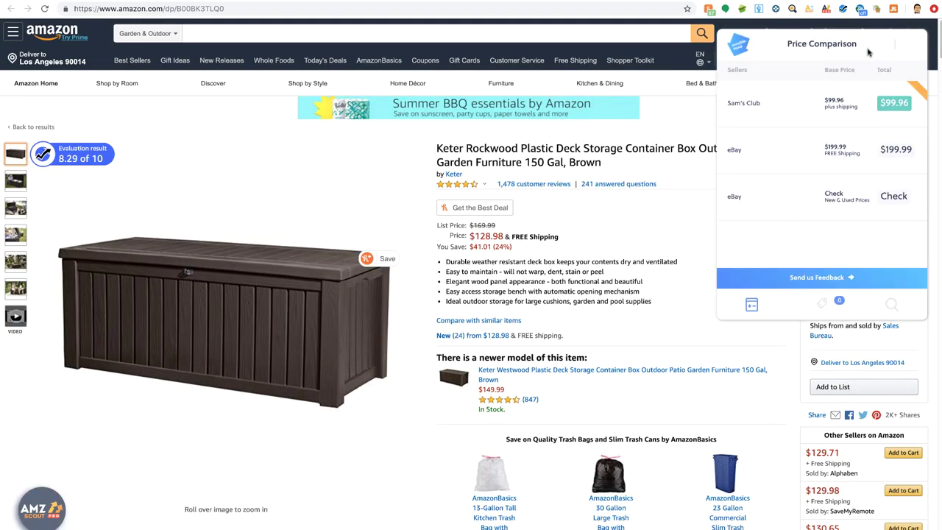
click(775, 115)
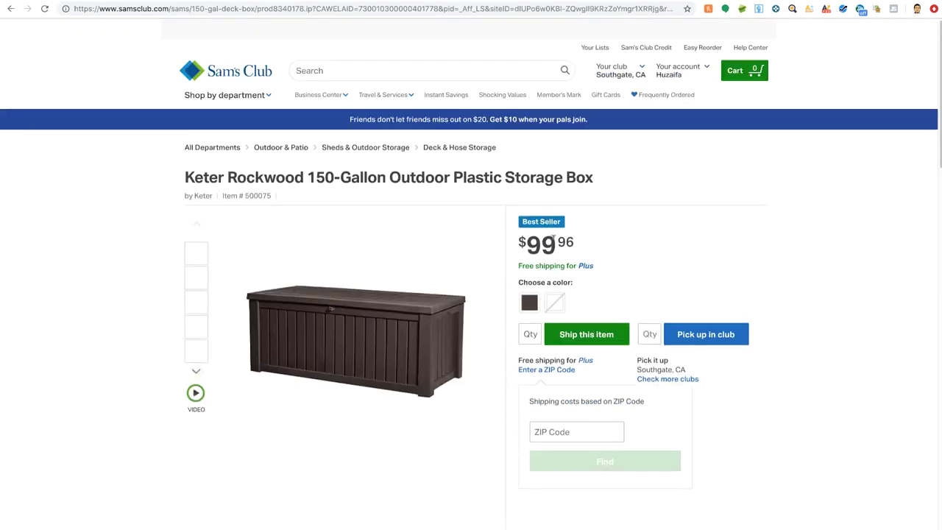
click(531, 308)
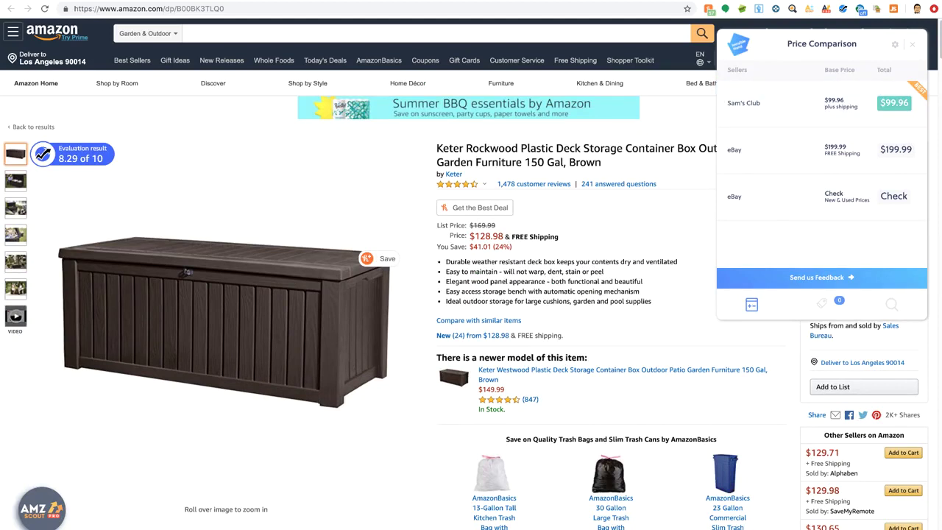
Step: Calculate the Keter box's Amazon price of 128.98 minus 15% in the calculator
click(826, 371)
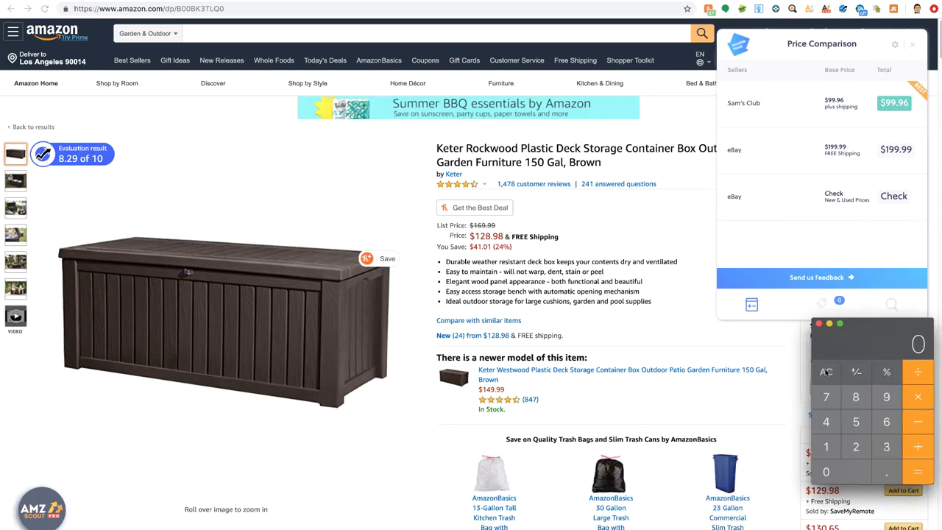
text(128.98)
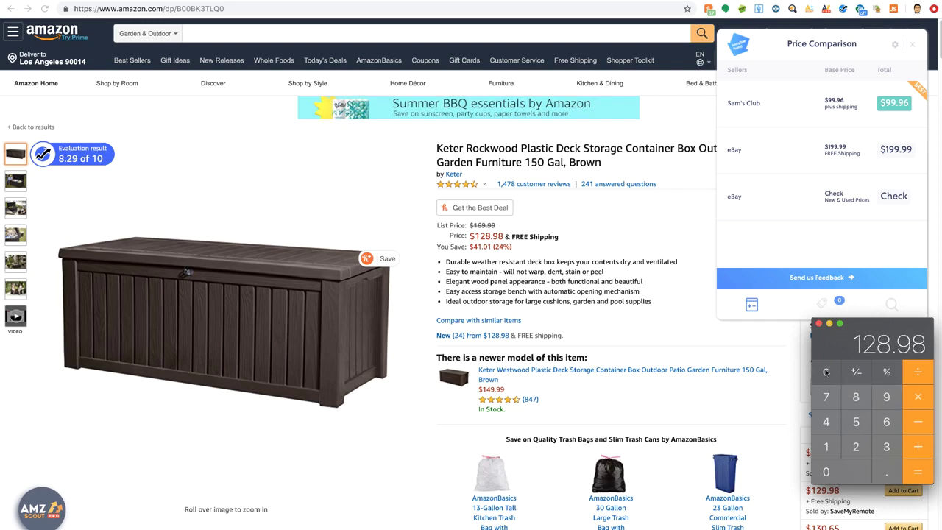
text(-15%=)
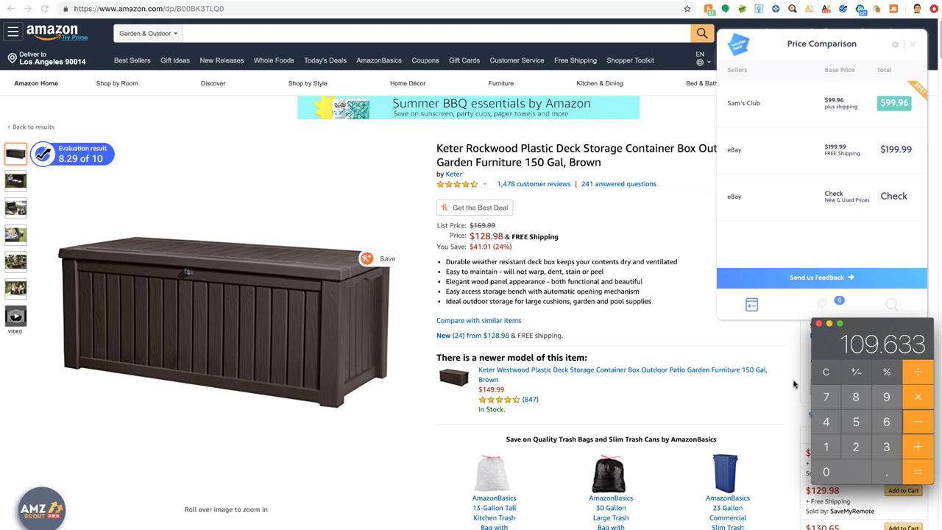
Step: Check the Sam's Club price of the Keter box and subtract 100 from the calculated amount
click(744, 103)
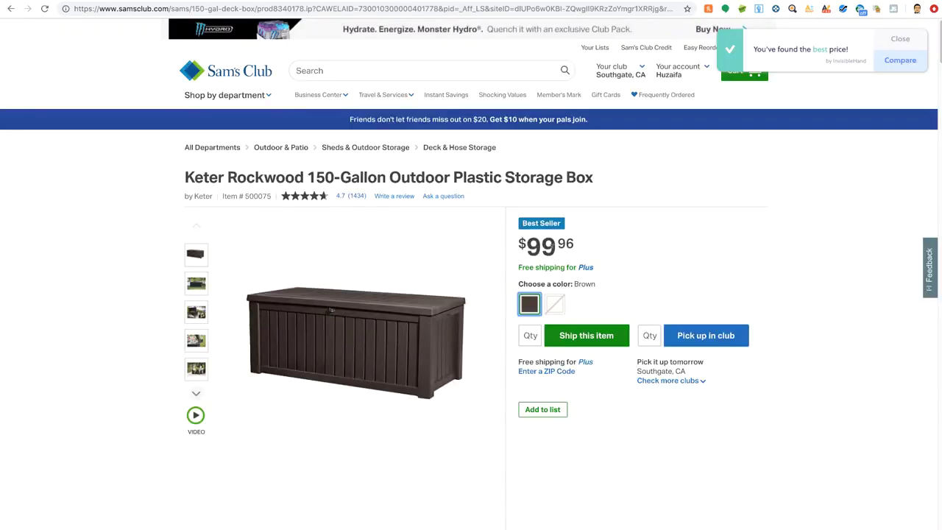
key(super+Tab)
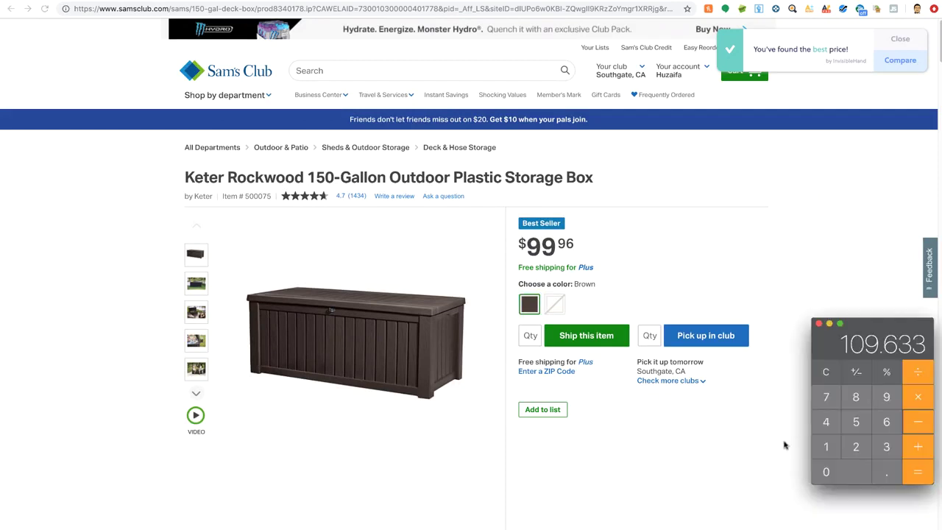
text(100)
key(Return)
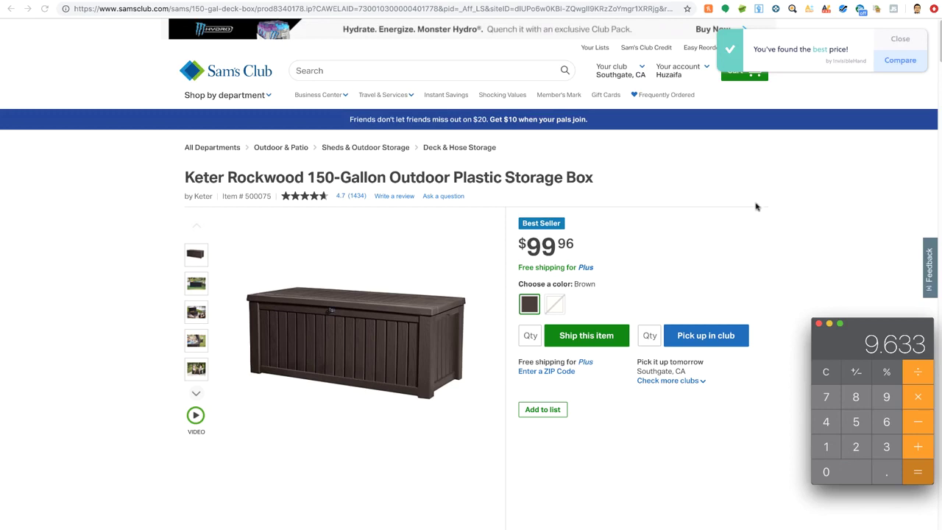
Step: Open the Amazon listing of new offers for the Keter Rockwood box and highlight the lowest offer price
click(787, 209)
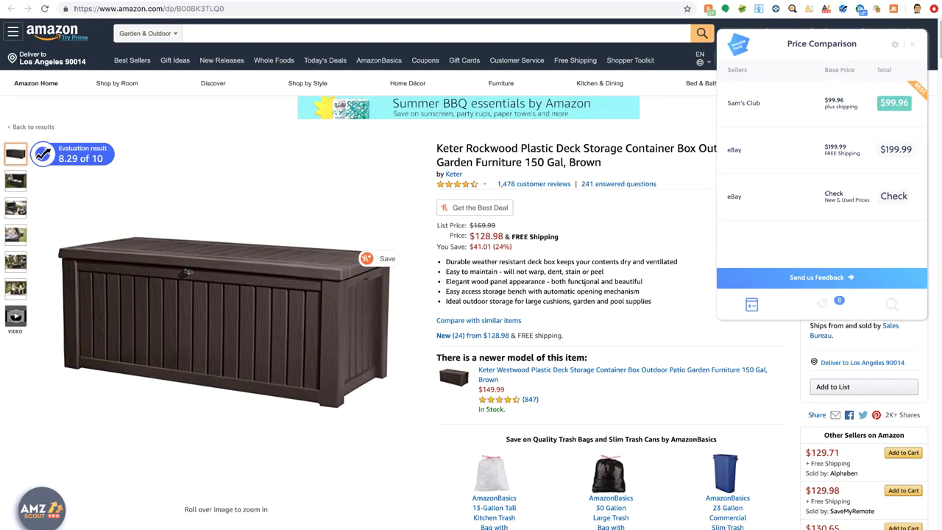
click(505, 337)
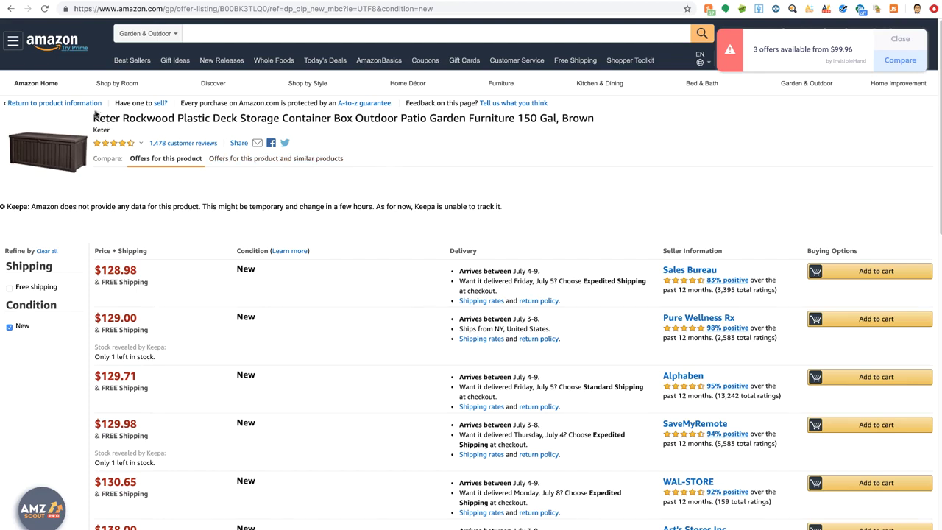
double_click(118, 270)
Step: Calculate 128.98 plus 5% in the calculator
click(826, 372)
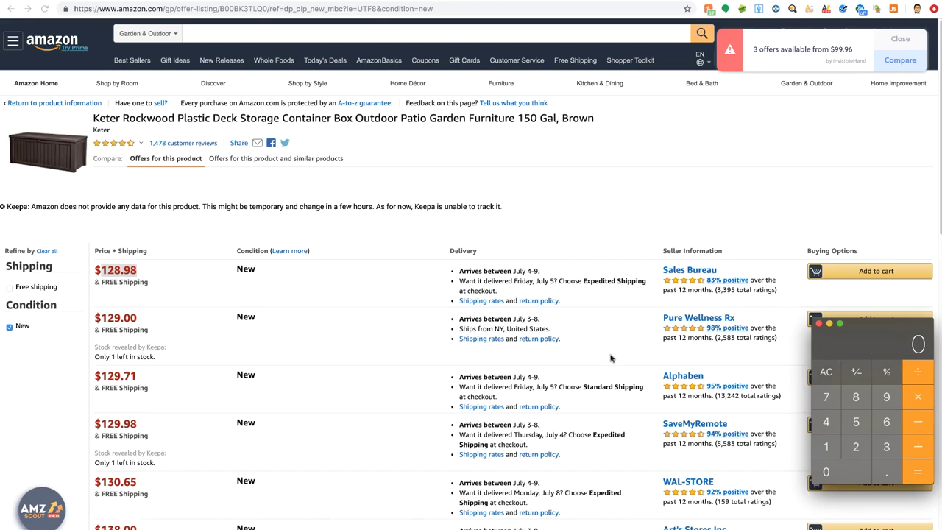
text(128.98)
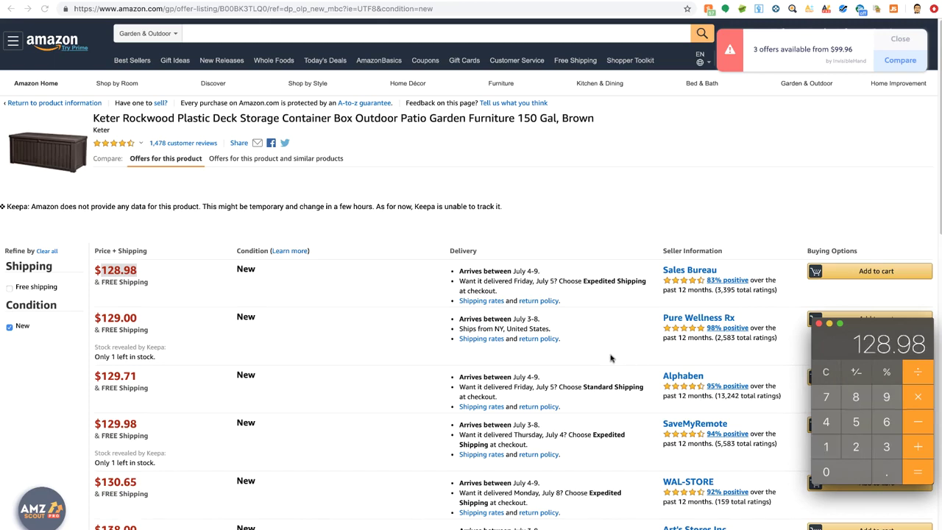
click(920, 446)
click(854, 425)
text(%)
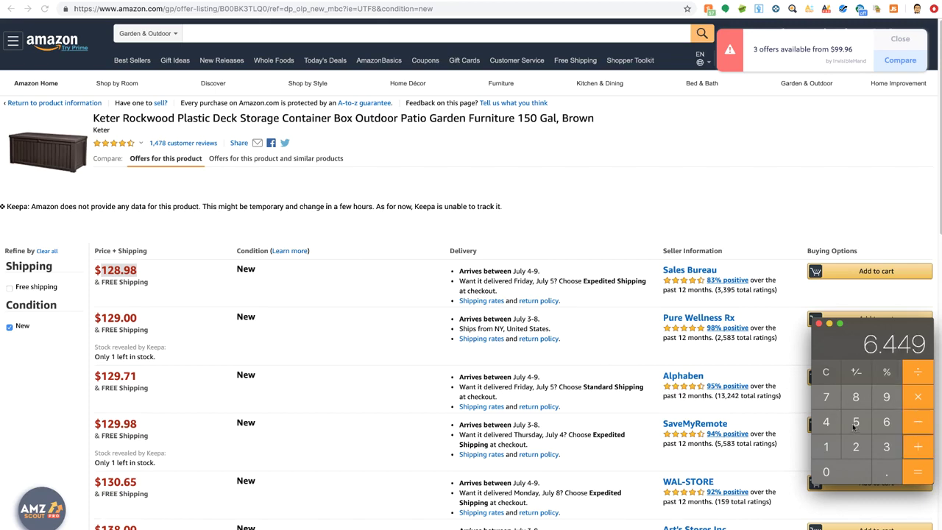
text(+)
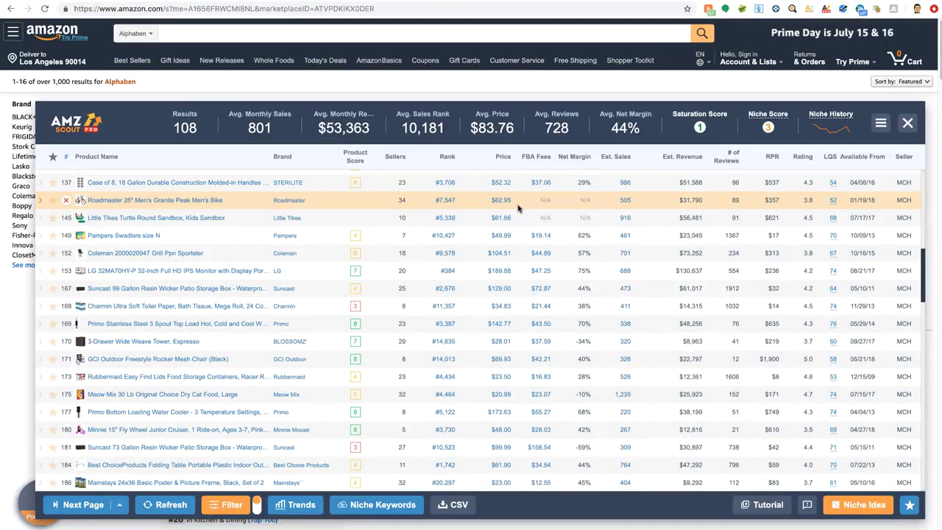
Step: Return to the AMZScout results and check the Keter Rockwood box's estimated revenue
scroll(437, 221, up, 6)
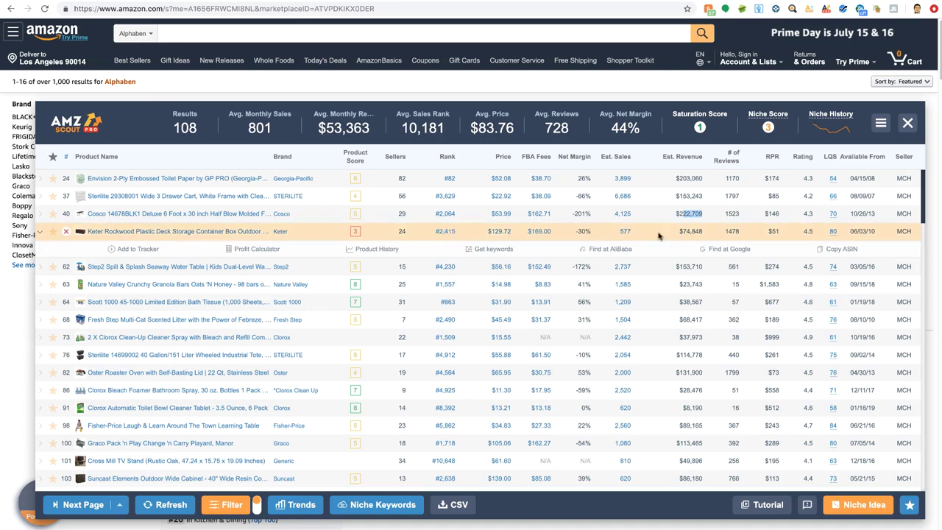
click(702, 230)
click(702, 231)
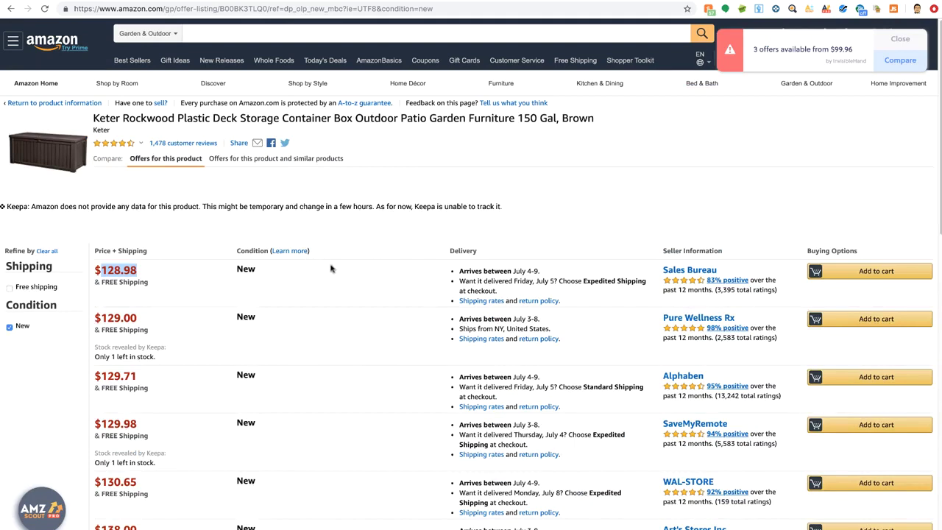
Step: Compare the sellers' new offers for the Keter Rockwood box and highlight the lowest price again
click(301, 289)
scroll(354, 331, down, 1)
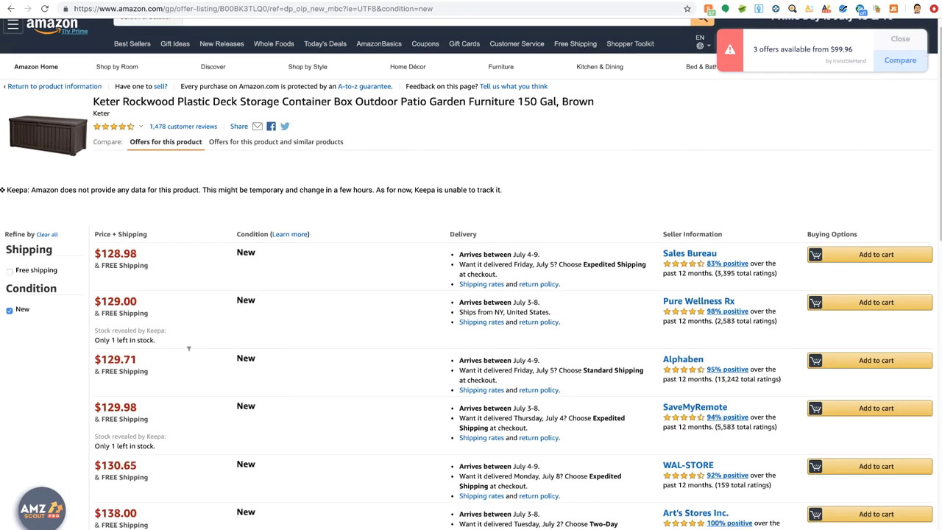
drag(101, 253, 156, 256)
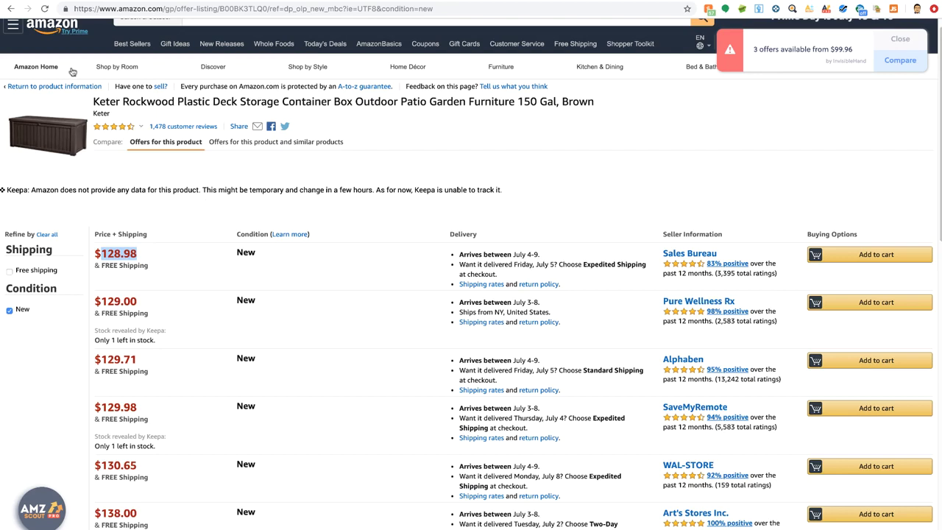
Step: Return to the Keter Rockwood box's product page and subtract 15% from its marked-up price in the calculator
click(83, 87)
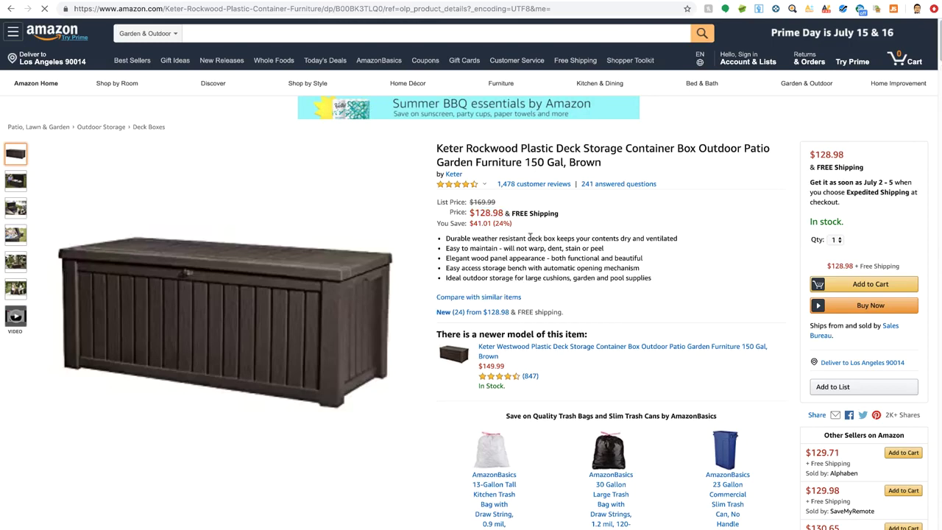
drag(504, 212, 480, 213)
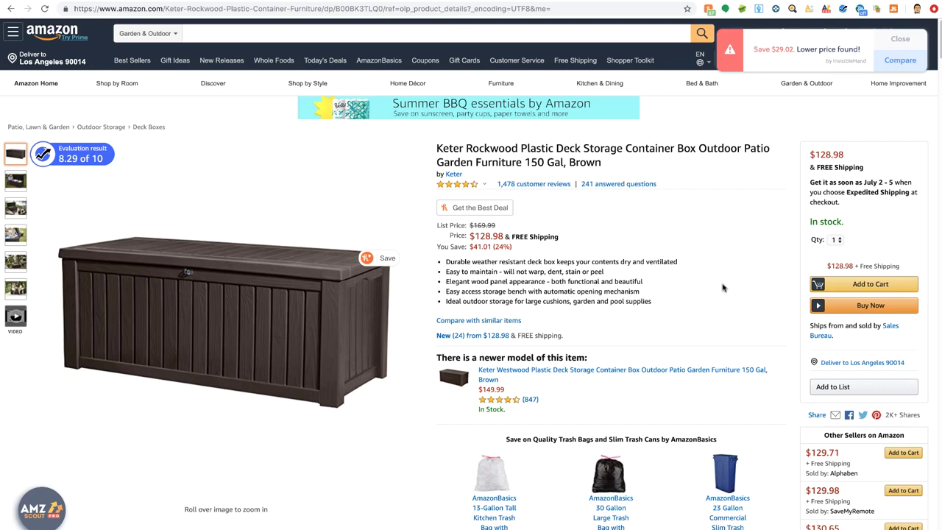
click(727, 525)
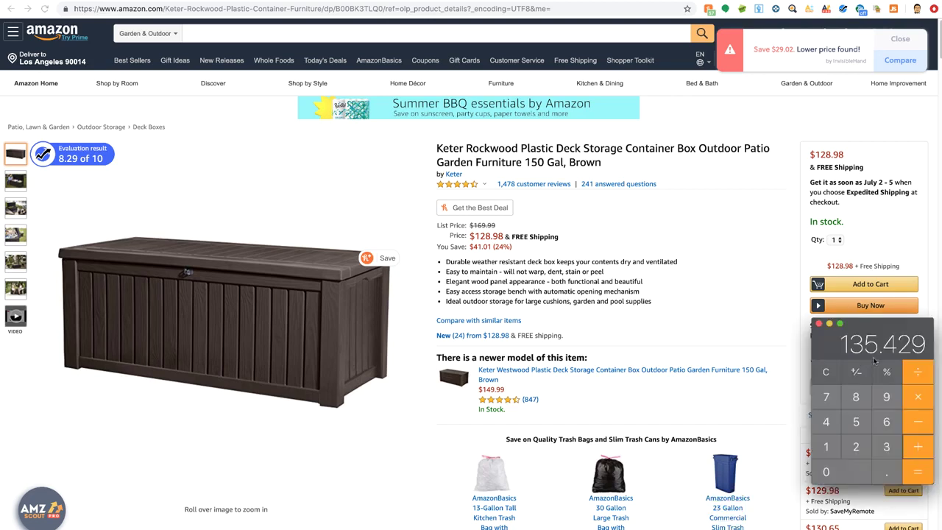
key(minus)
text(15)
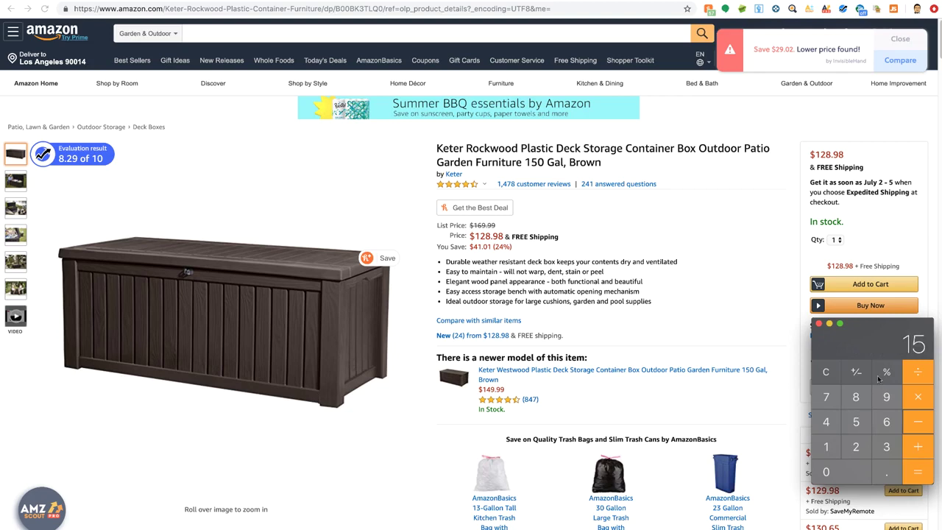
click(878, 379)
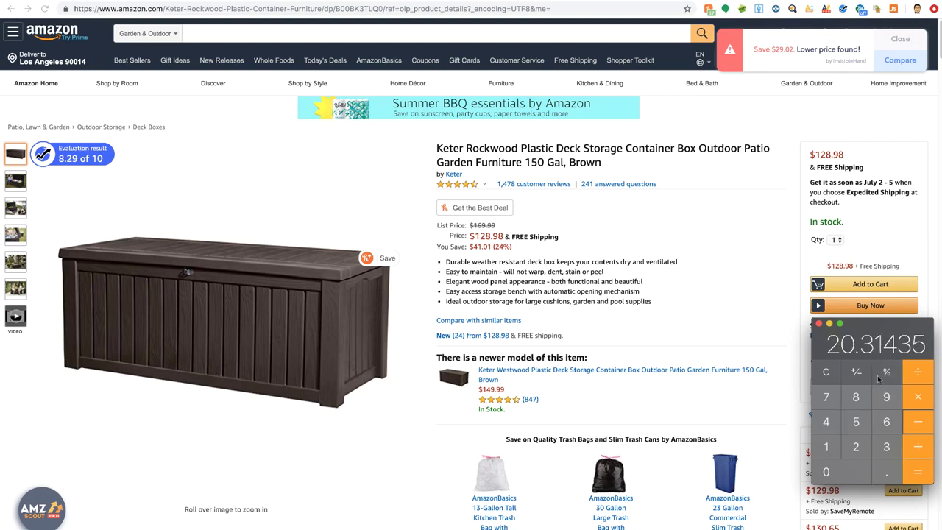
key(Return)
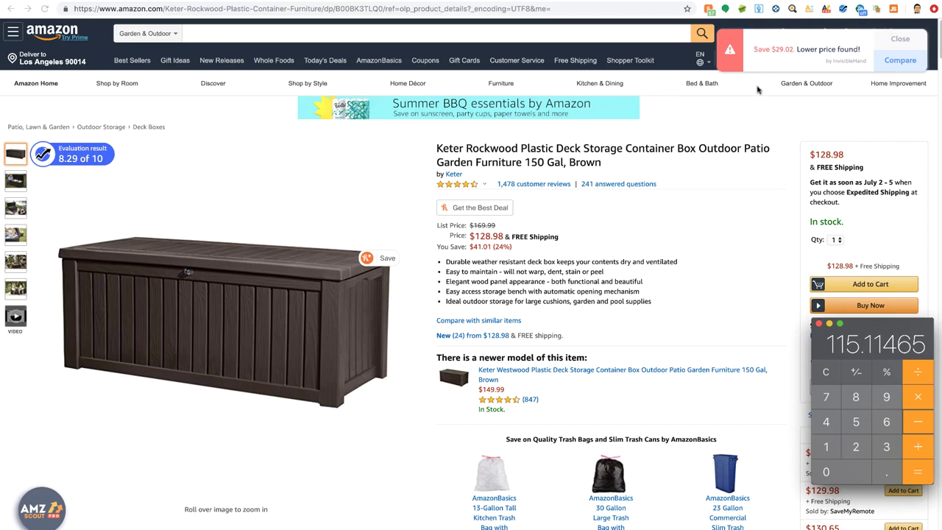
Step: Return to the Alphaben storefront's AMZScout results and look through the lower-ranked products for another candidate
click(794, 3)
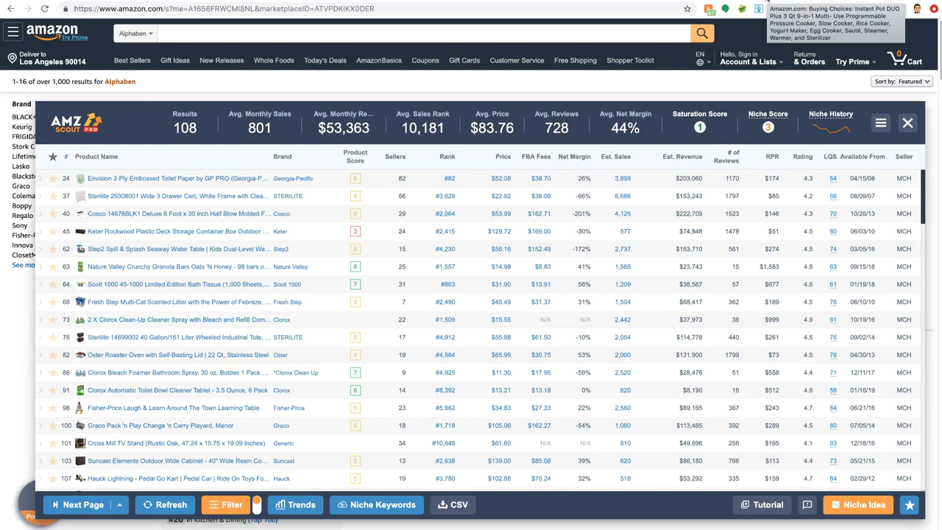
scroll(438, 316, down, 15)
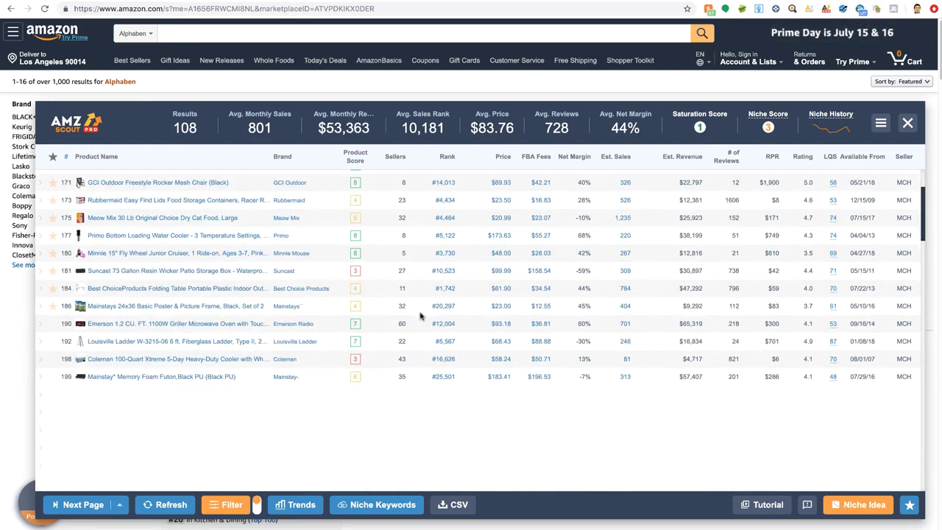
scroll(422, 316, up, 5)
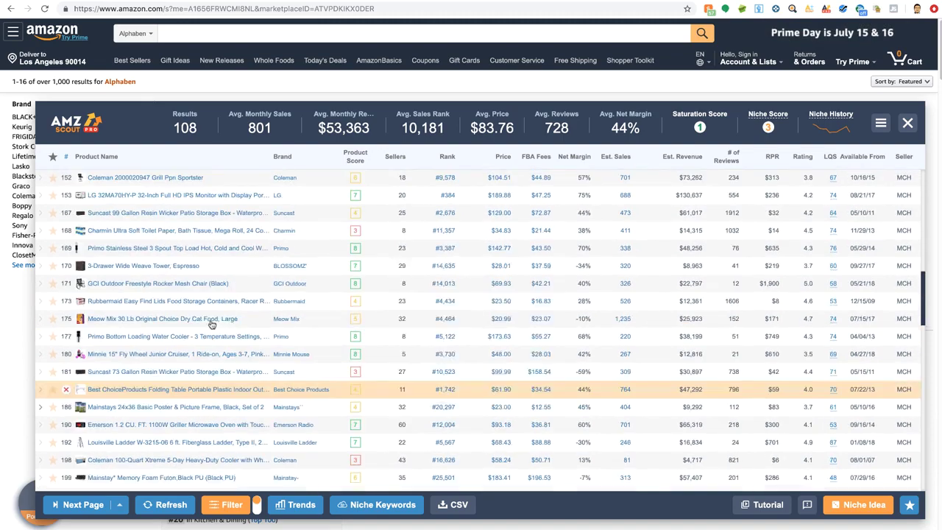
scroll(212, 323, up, 1)
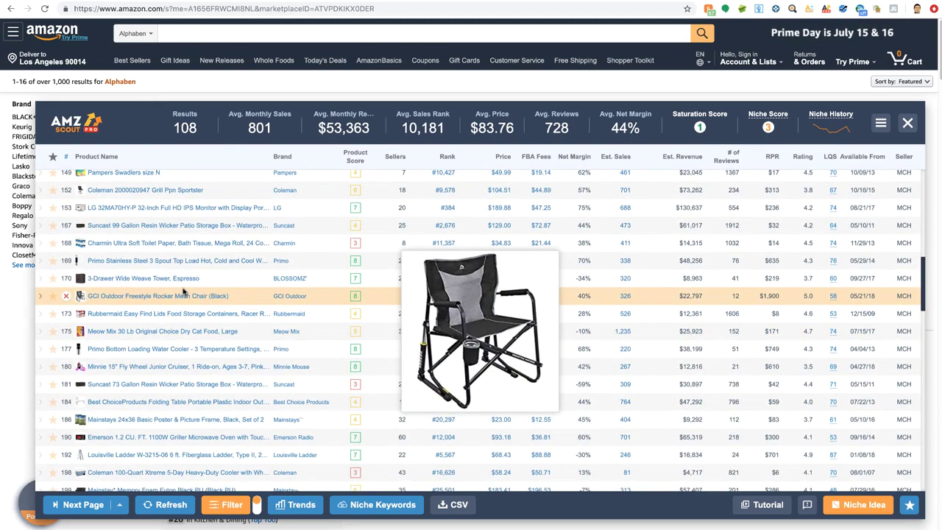